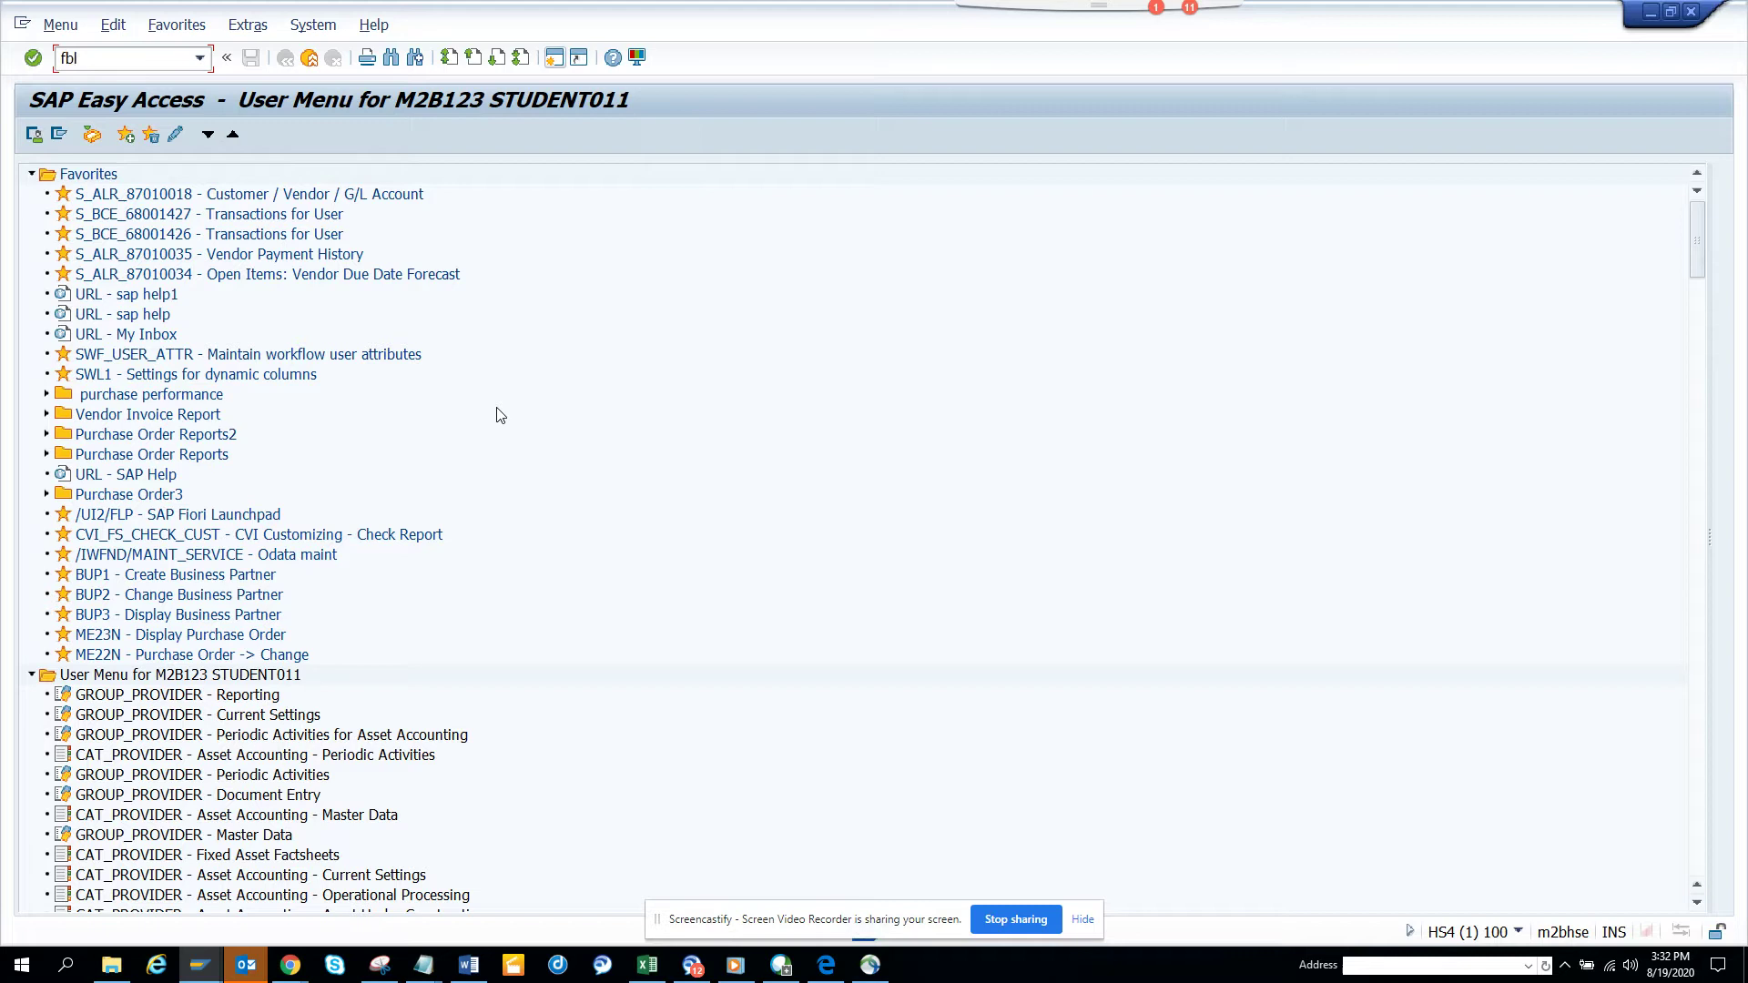
Run FBL5N and execute it to list the 17 open items for company code 1000.
key(Return)
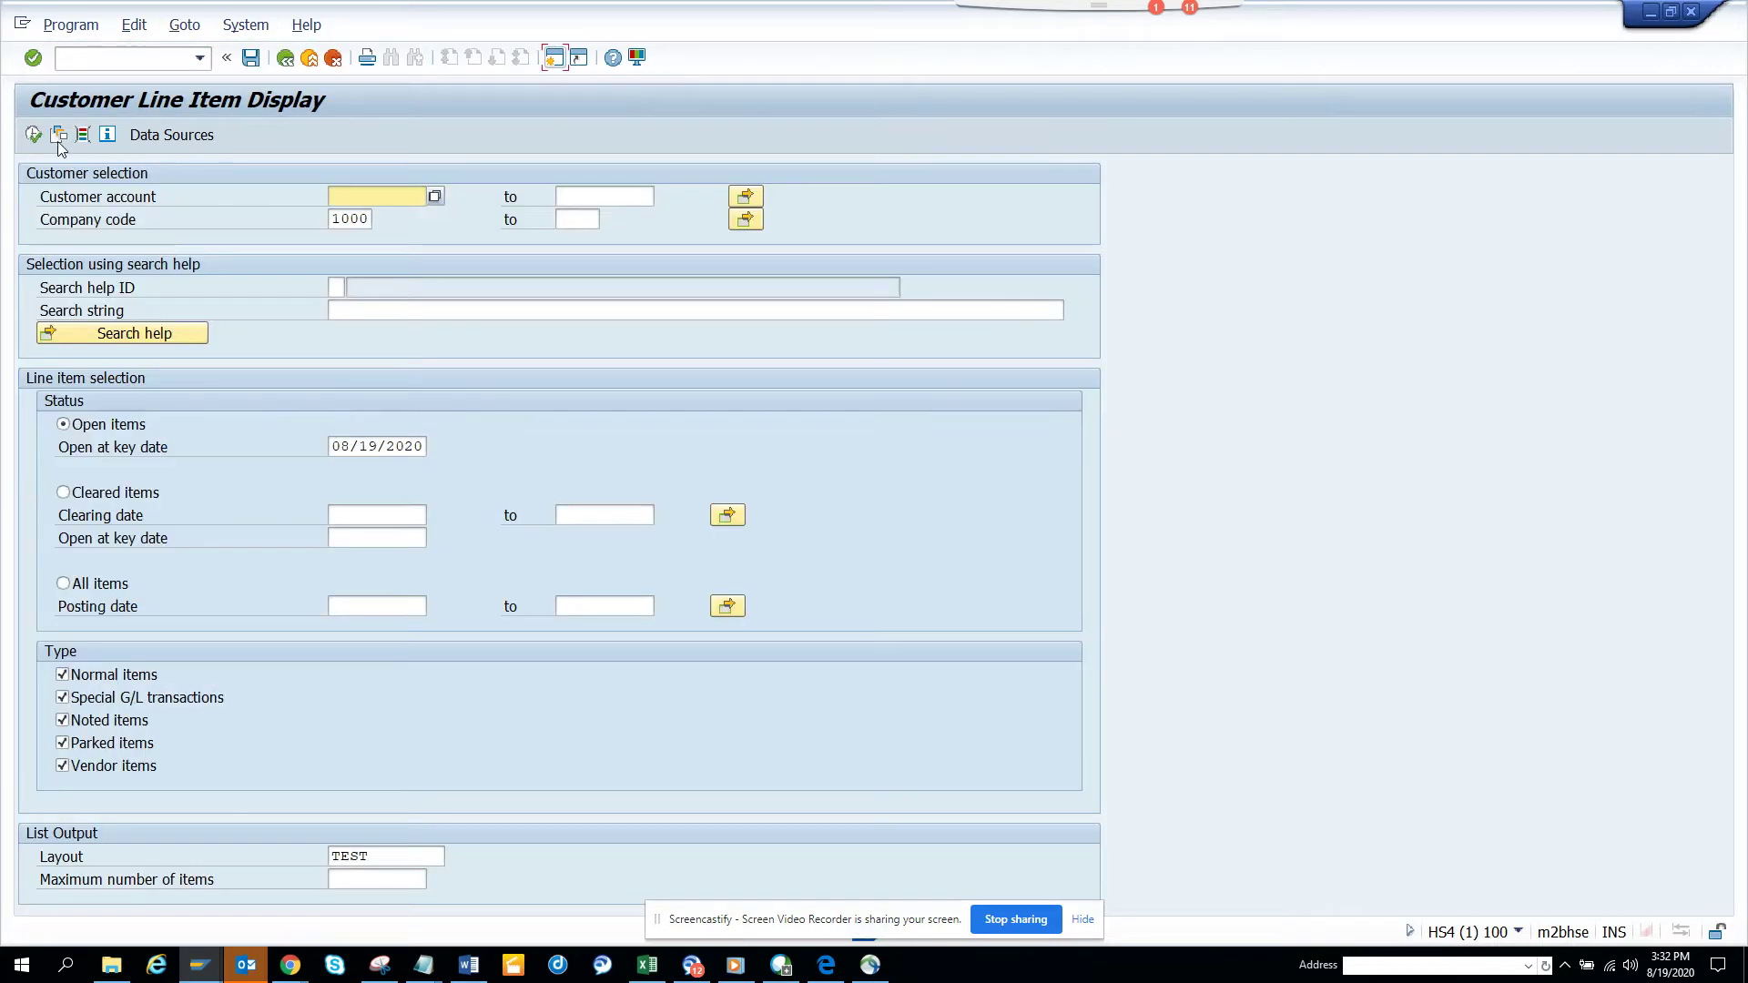
click(33, 135)
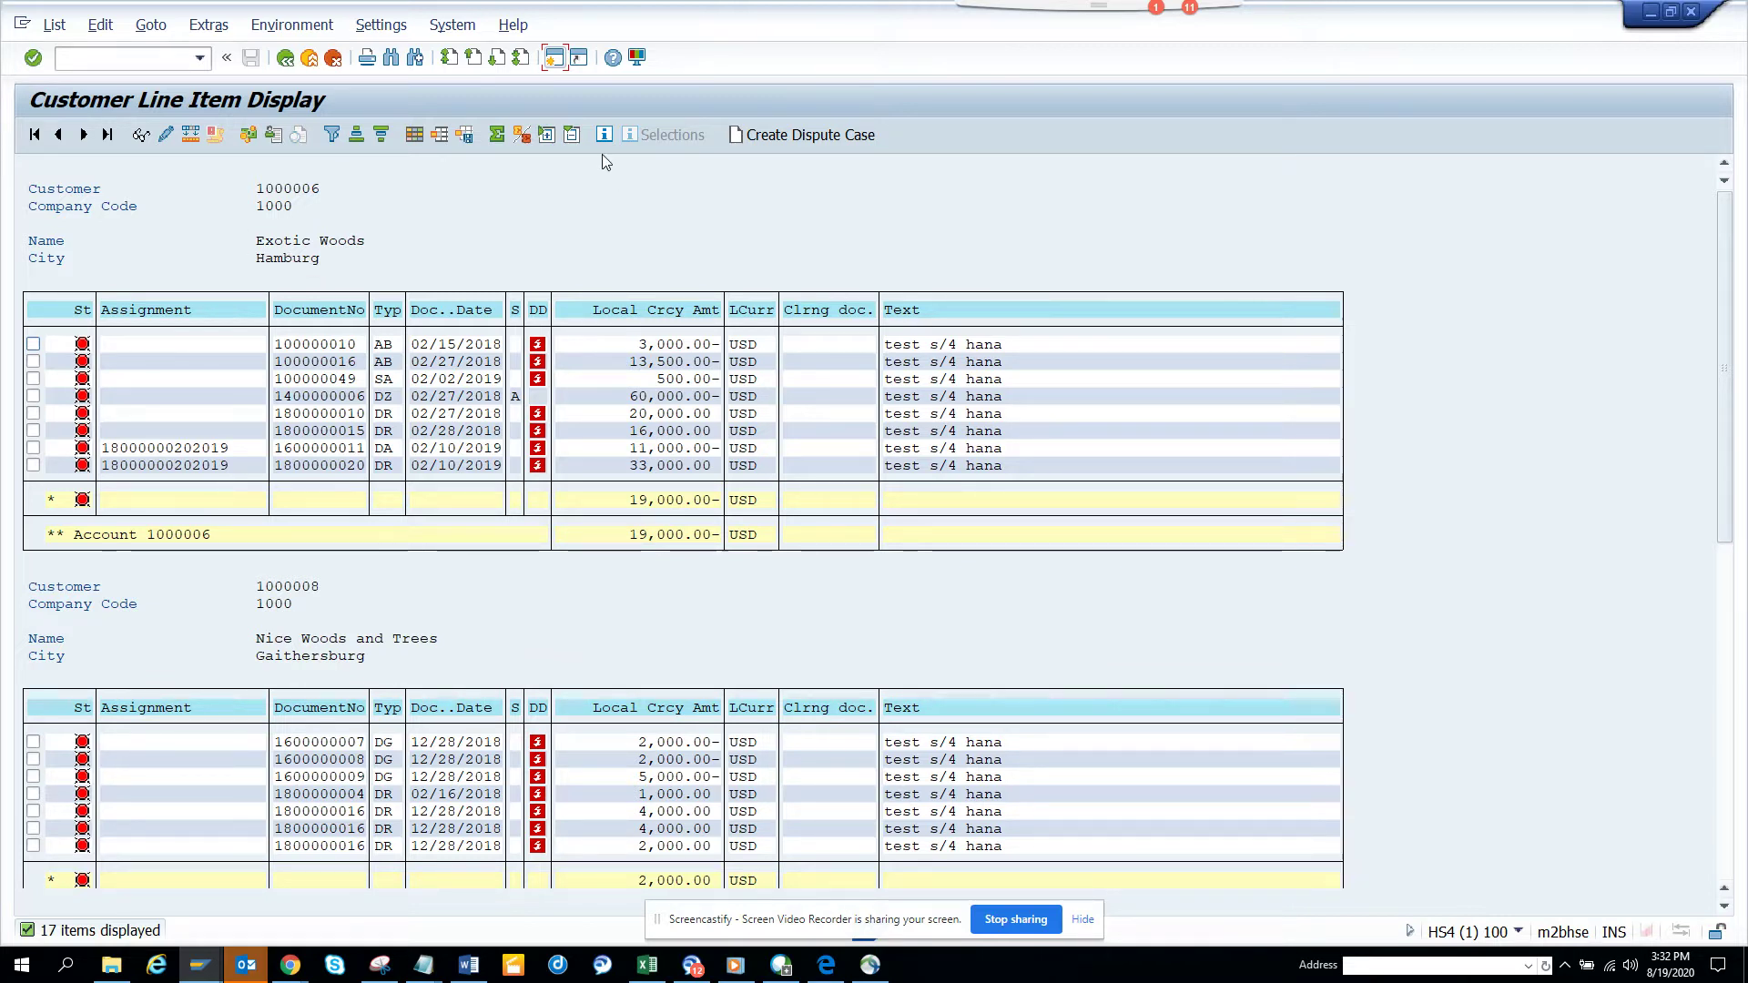
Open the current header rows editor and browse characteristics for the empty header line.
click(391, 34)
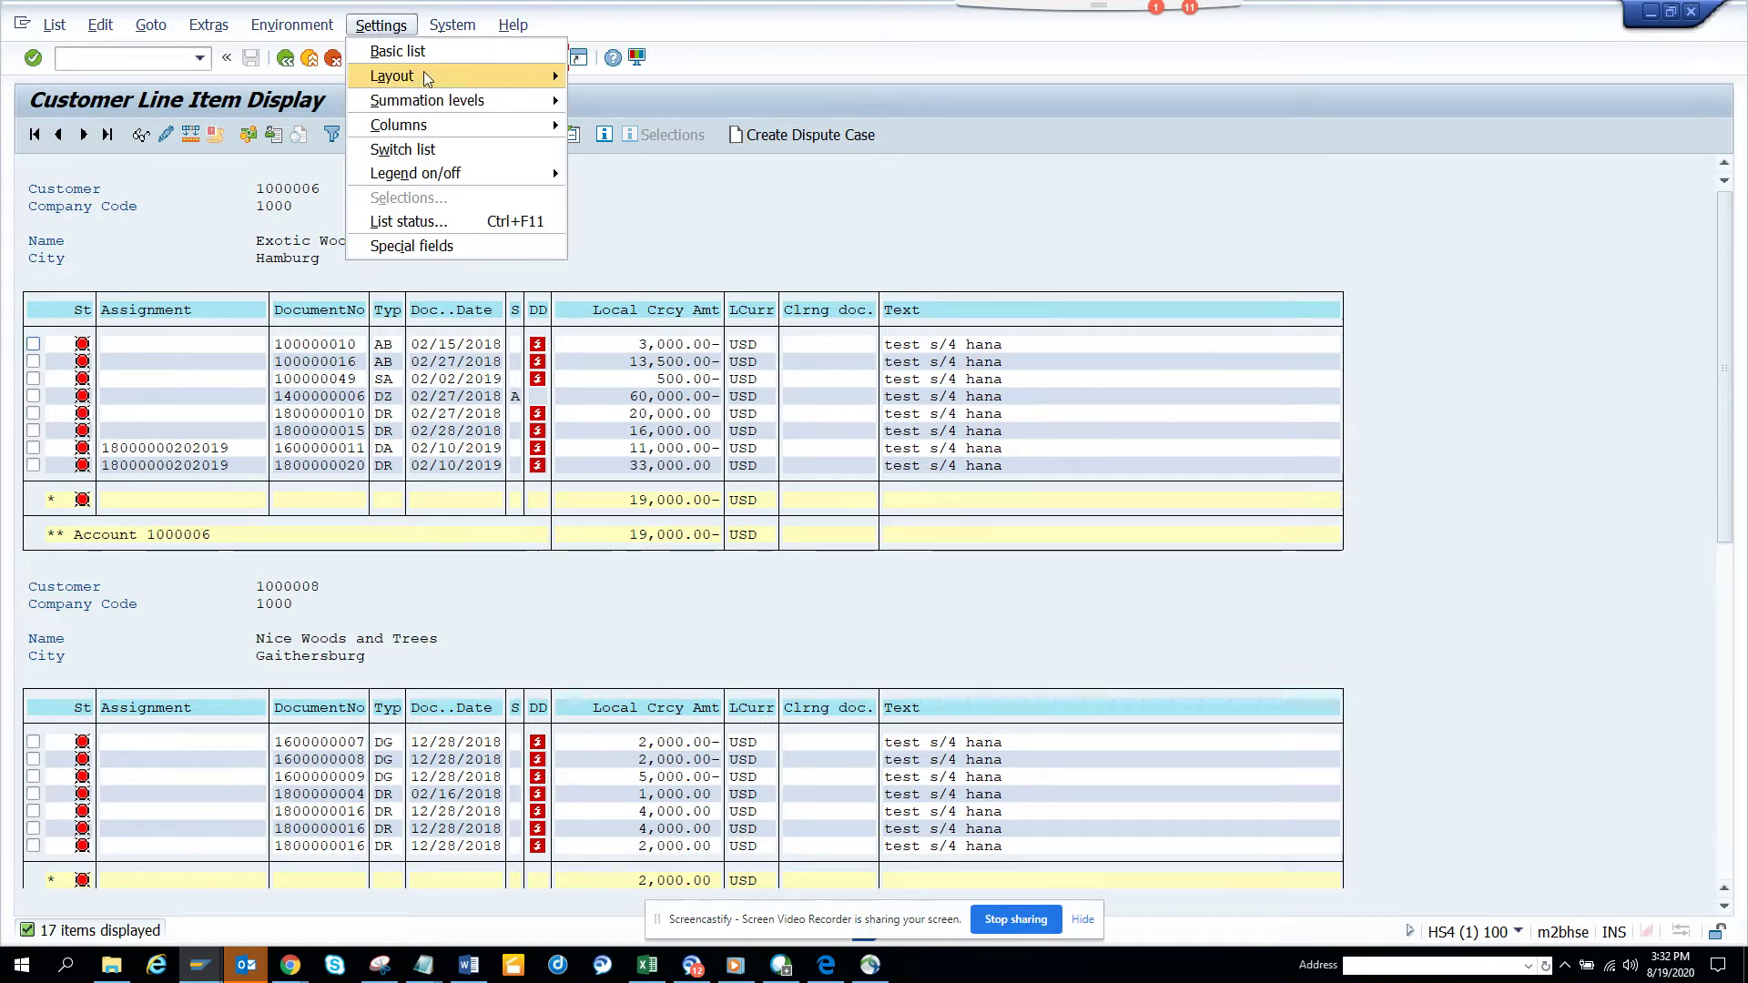
click(670, 103)
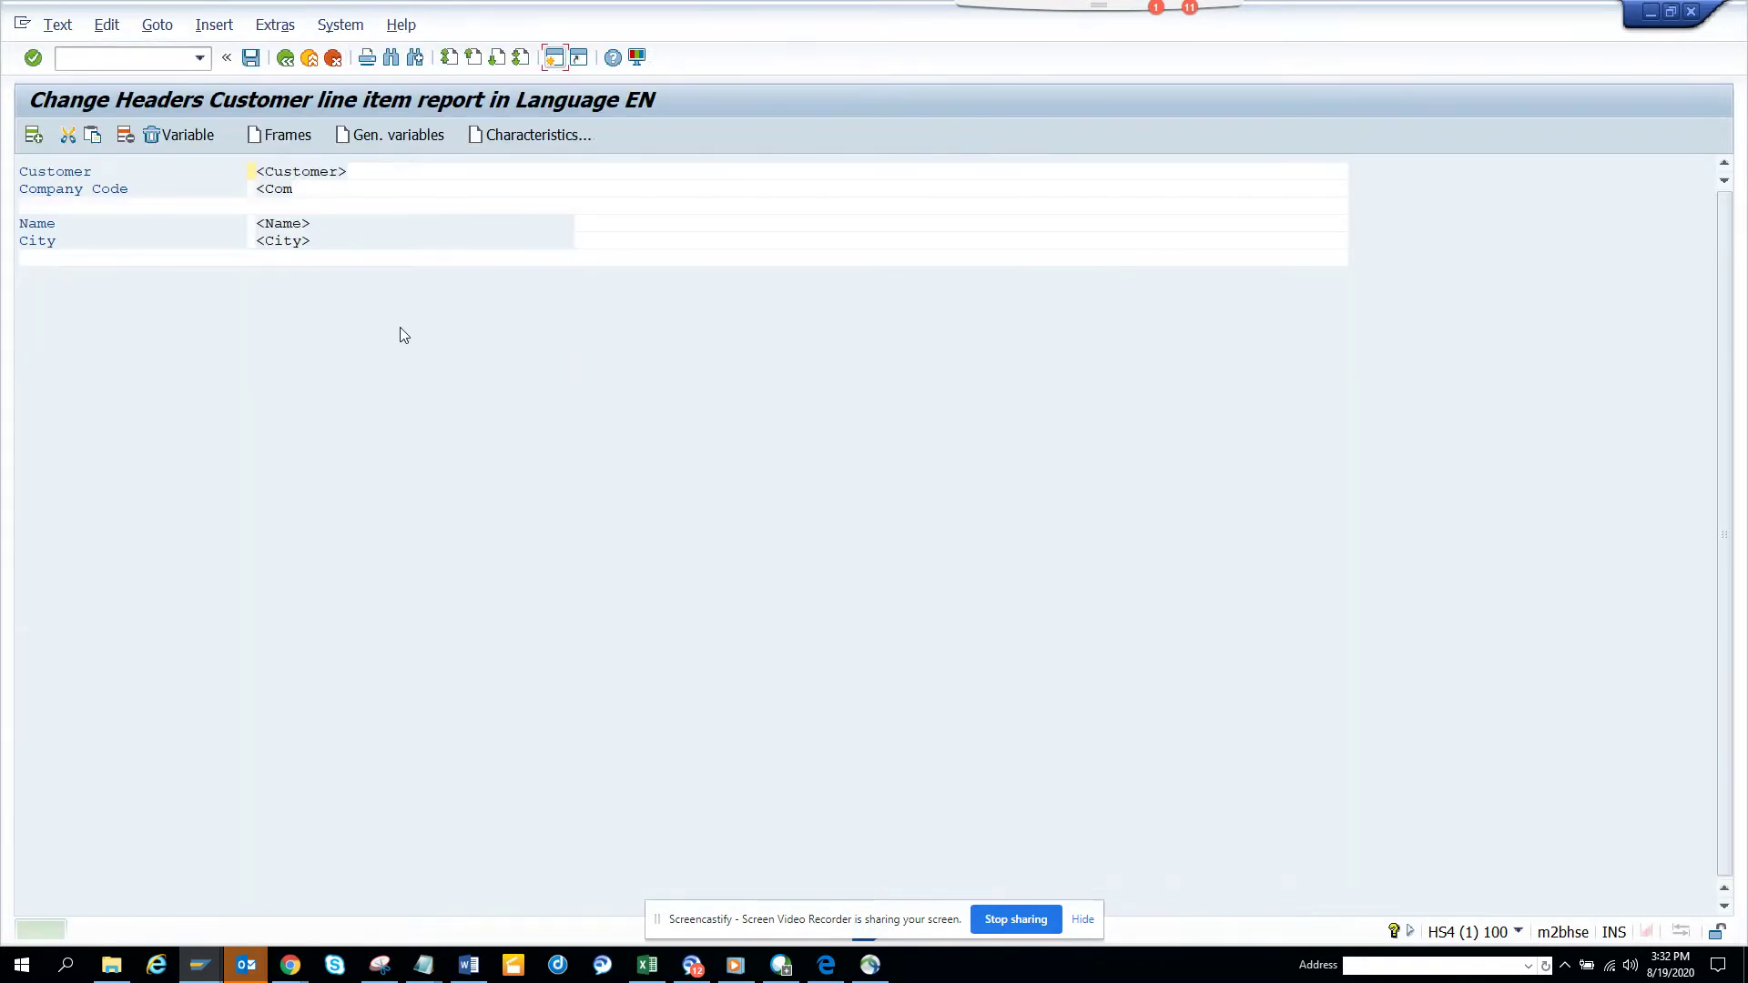
click(239, 262)
click(543, 136)
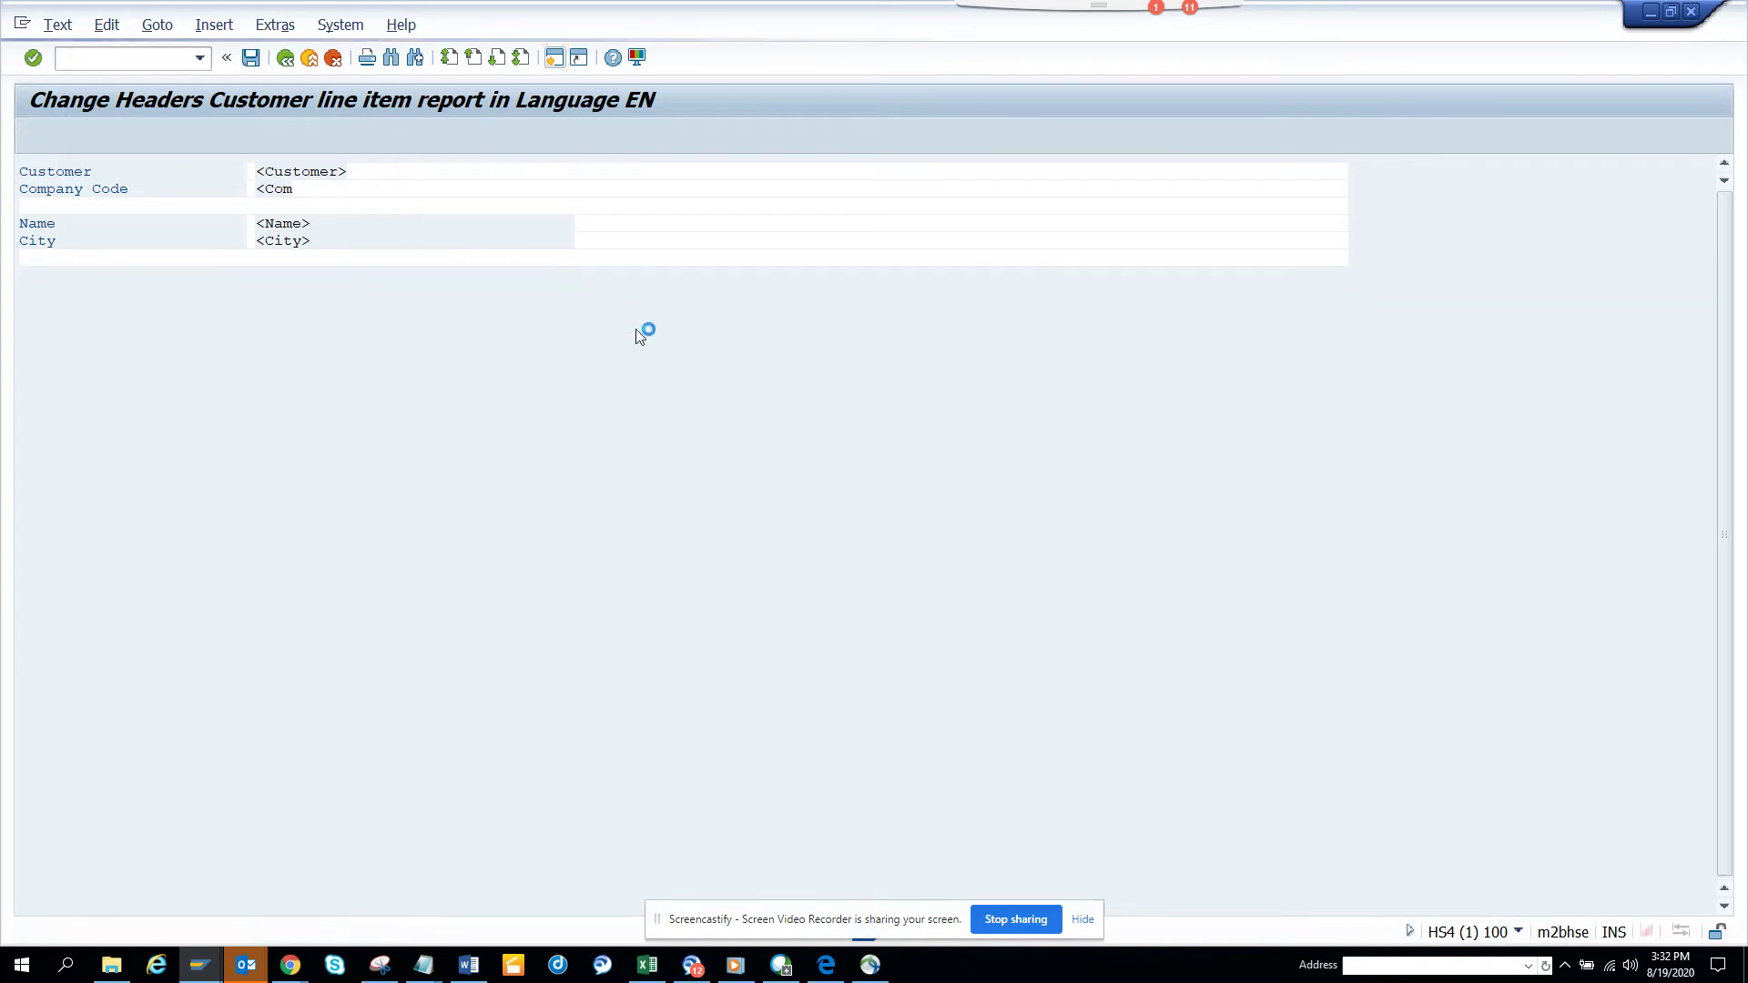
click(576, 357)
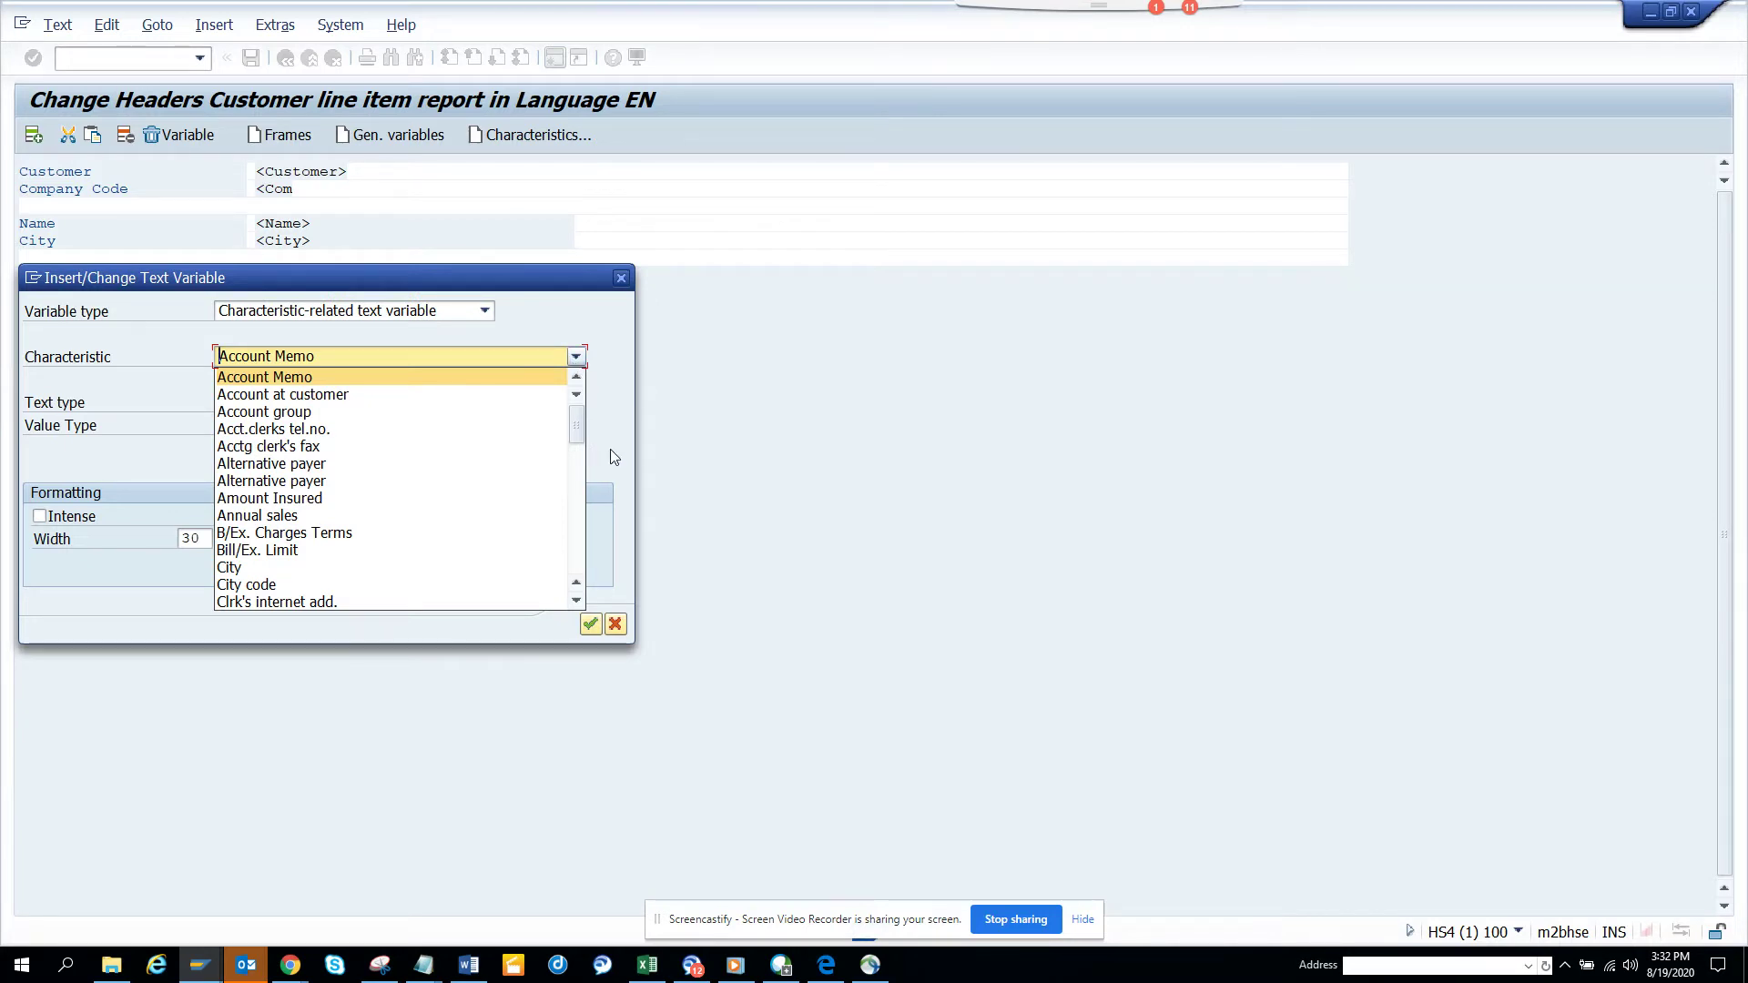
mouse_move(576, 433)
mouse_down()
mouse_move(571, 555)
mouse_move(585, 406)
mouse_up()
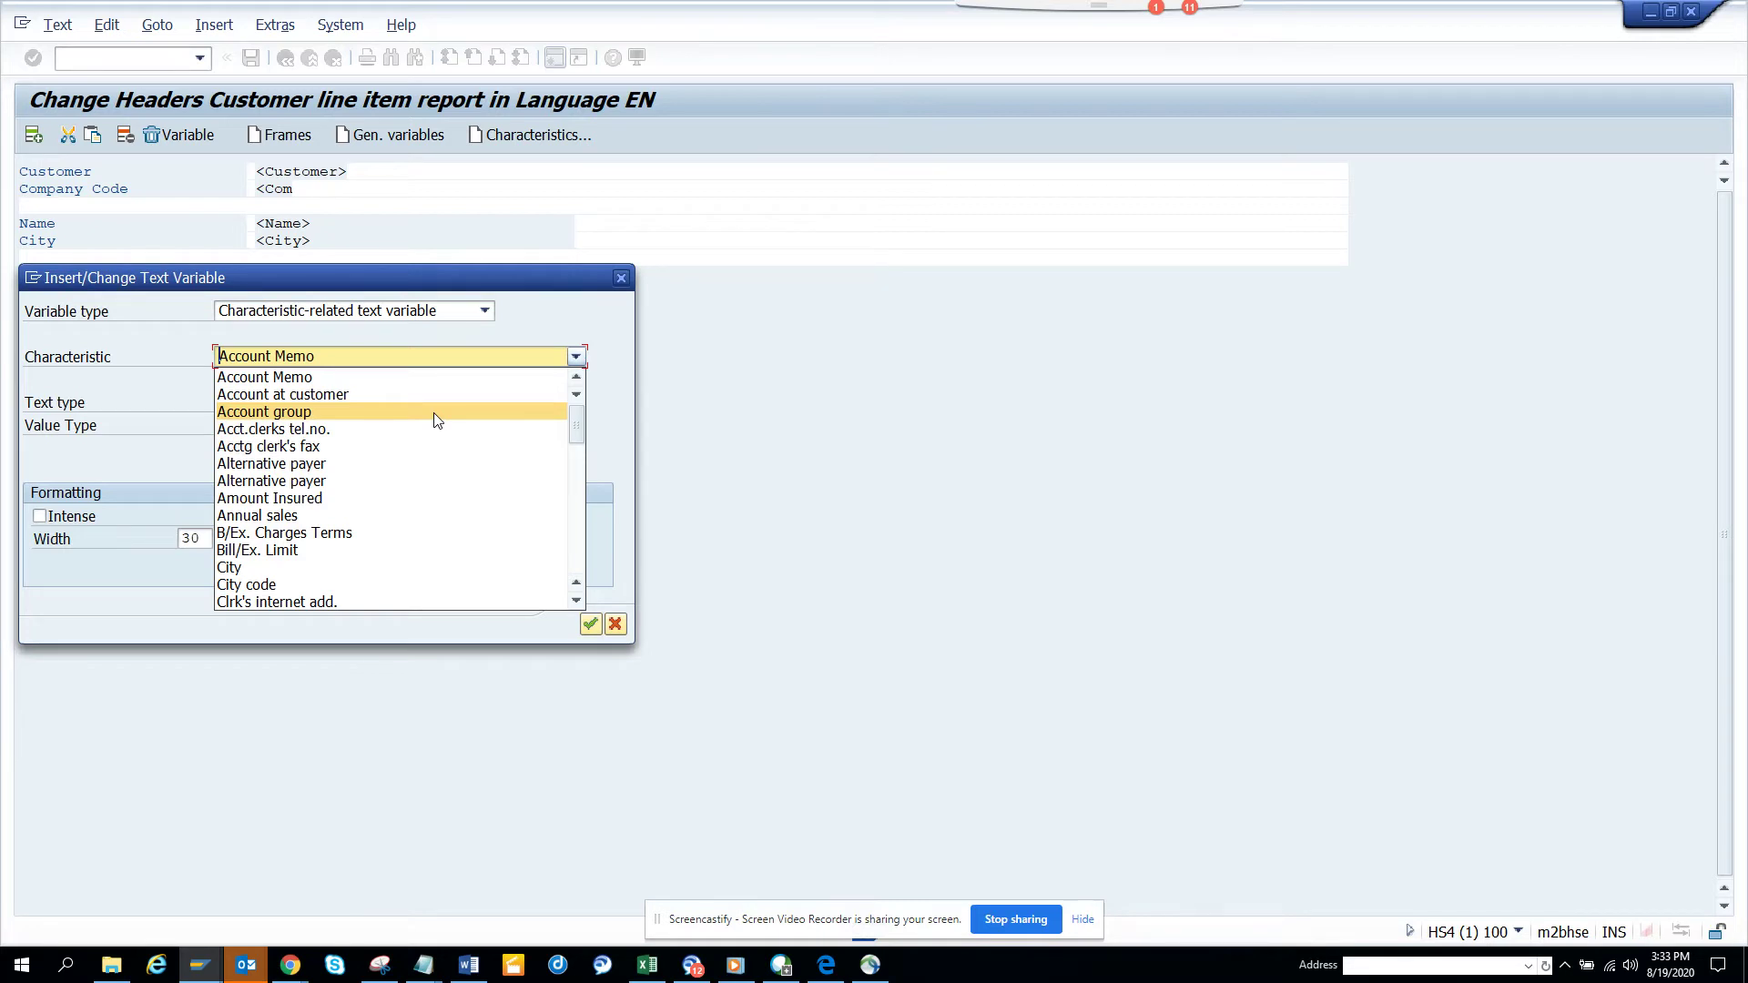
Insert an Account group characteristic variable after the Account Group label.
click(621, 280)
text(Account Group)
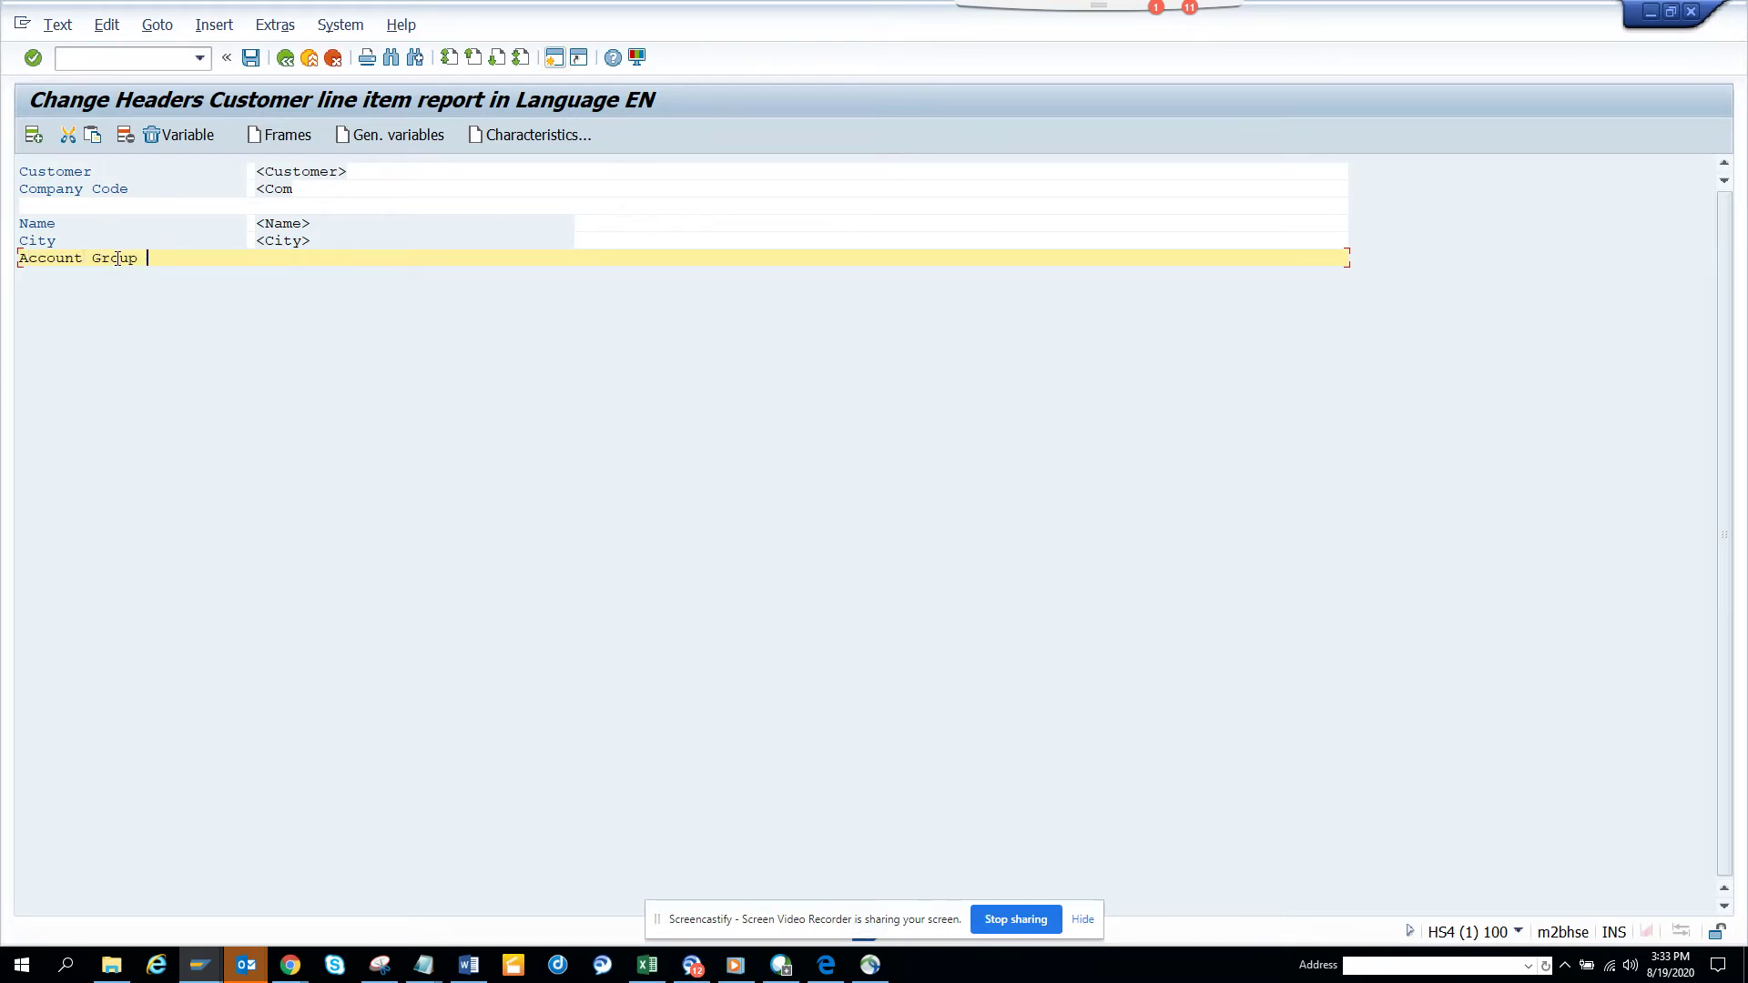
click(542, 155)
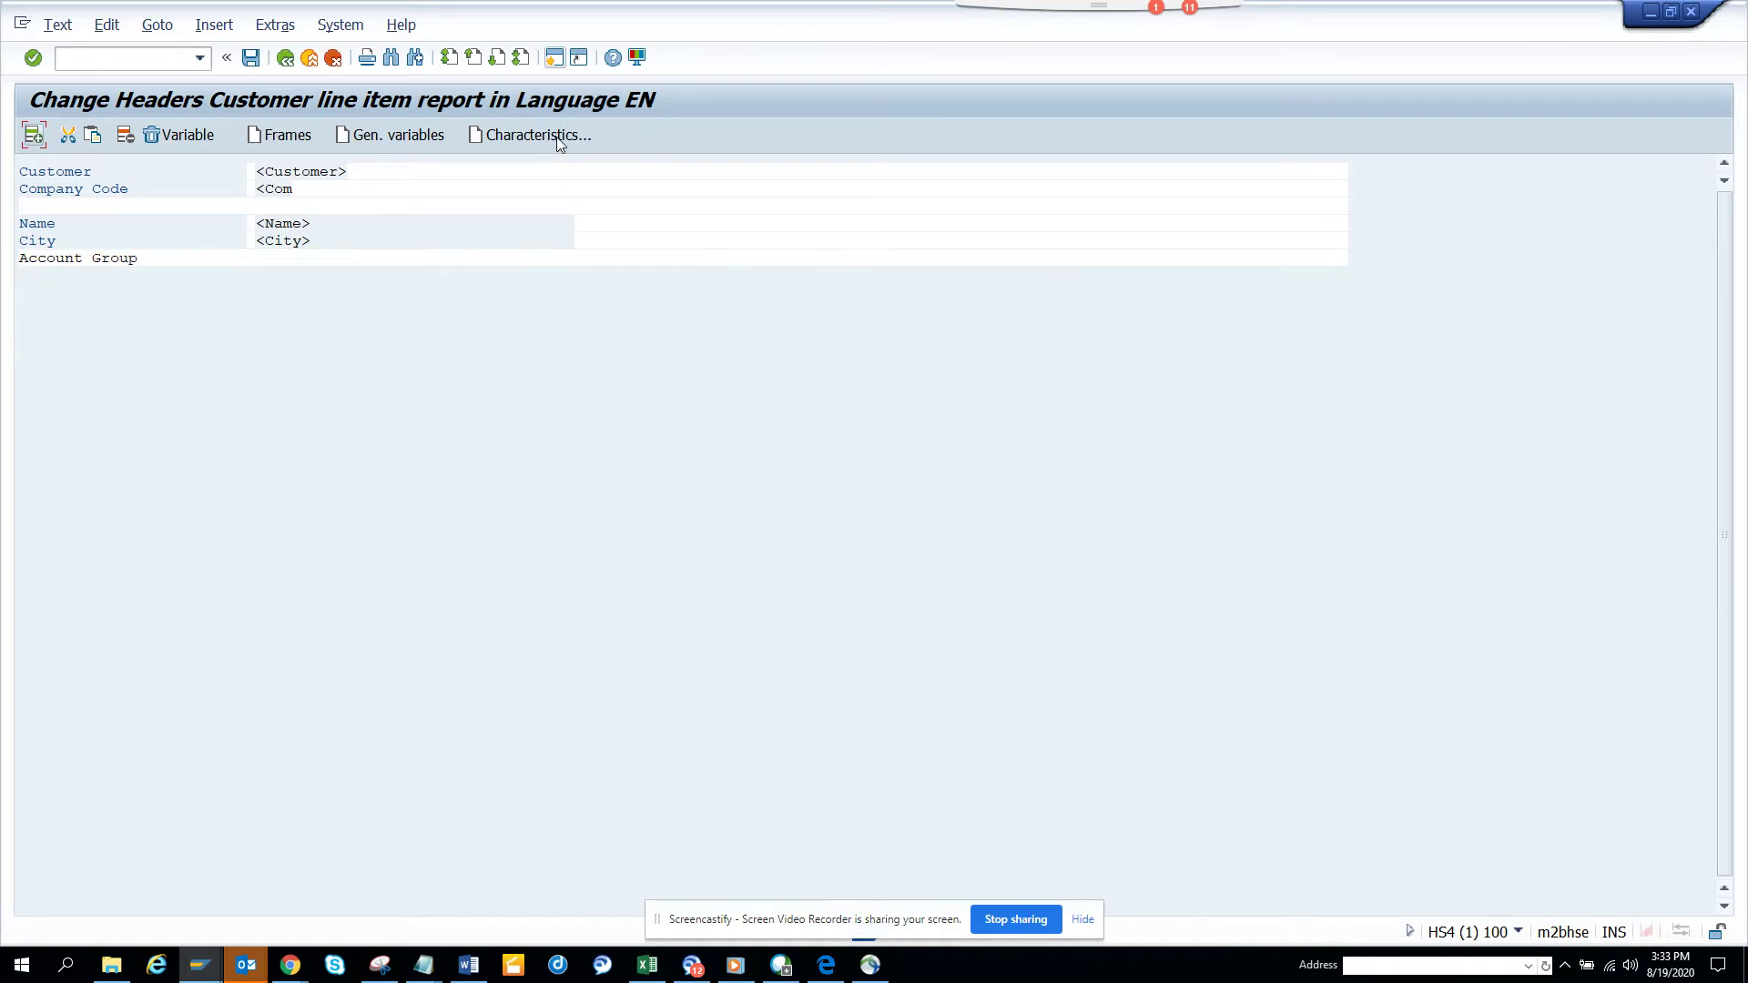
click(558, 141)
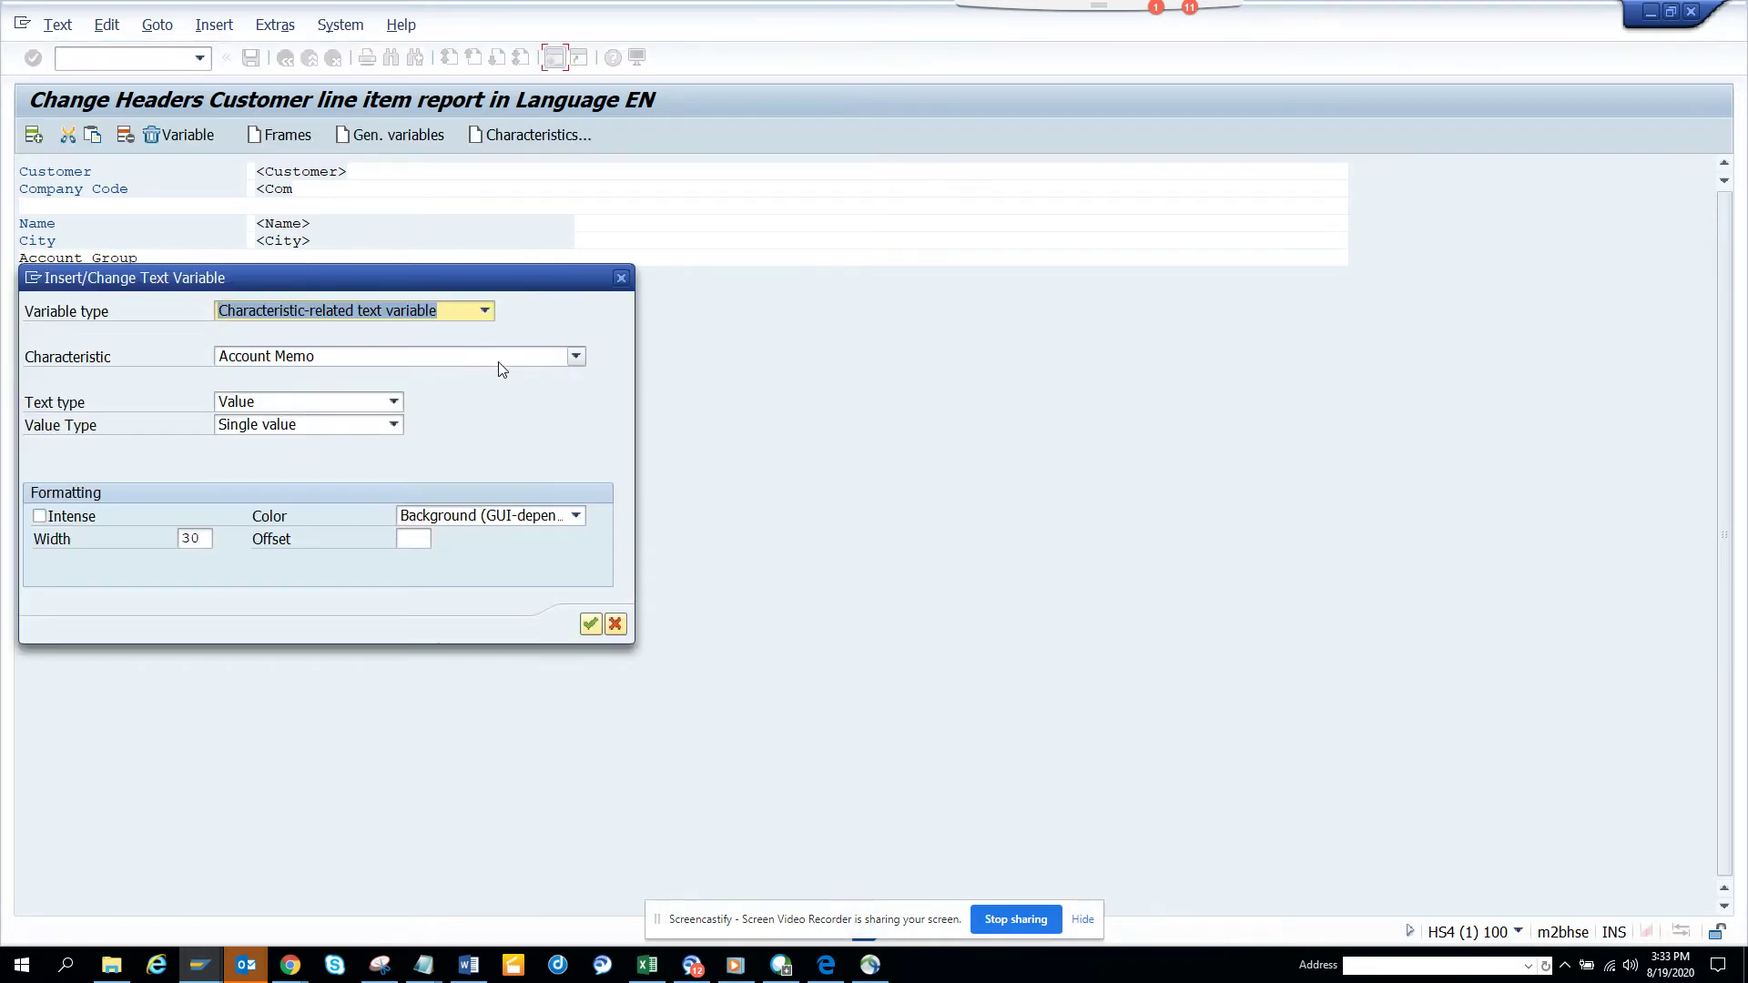
click(498, 362)
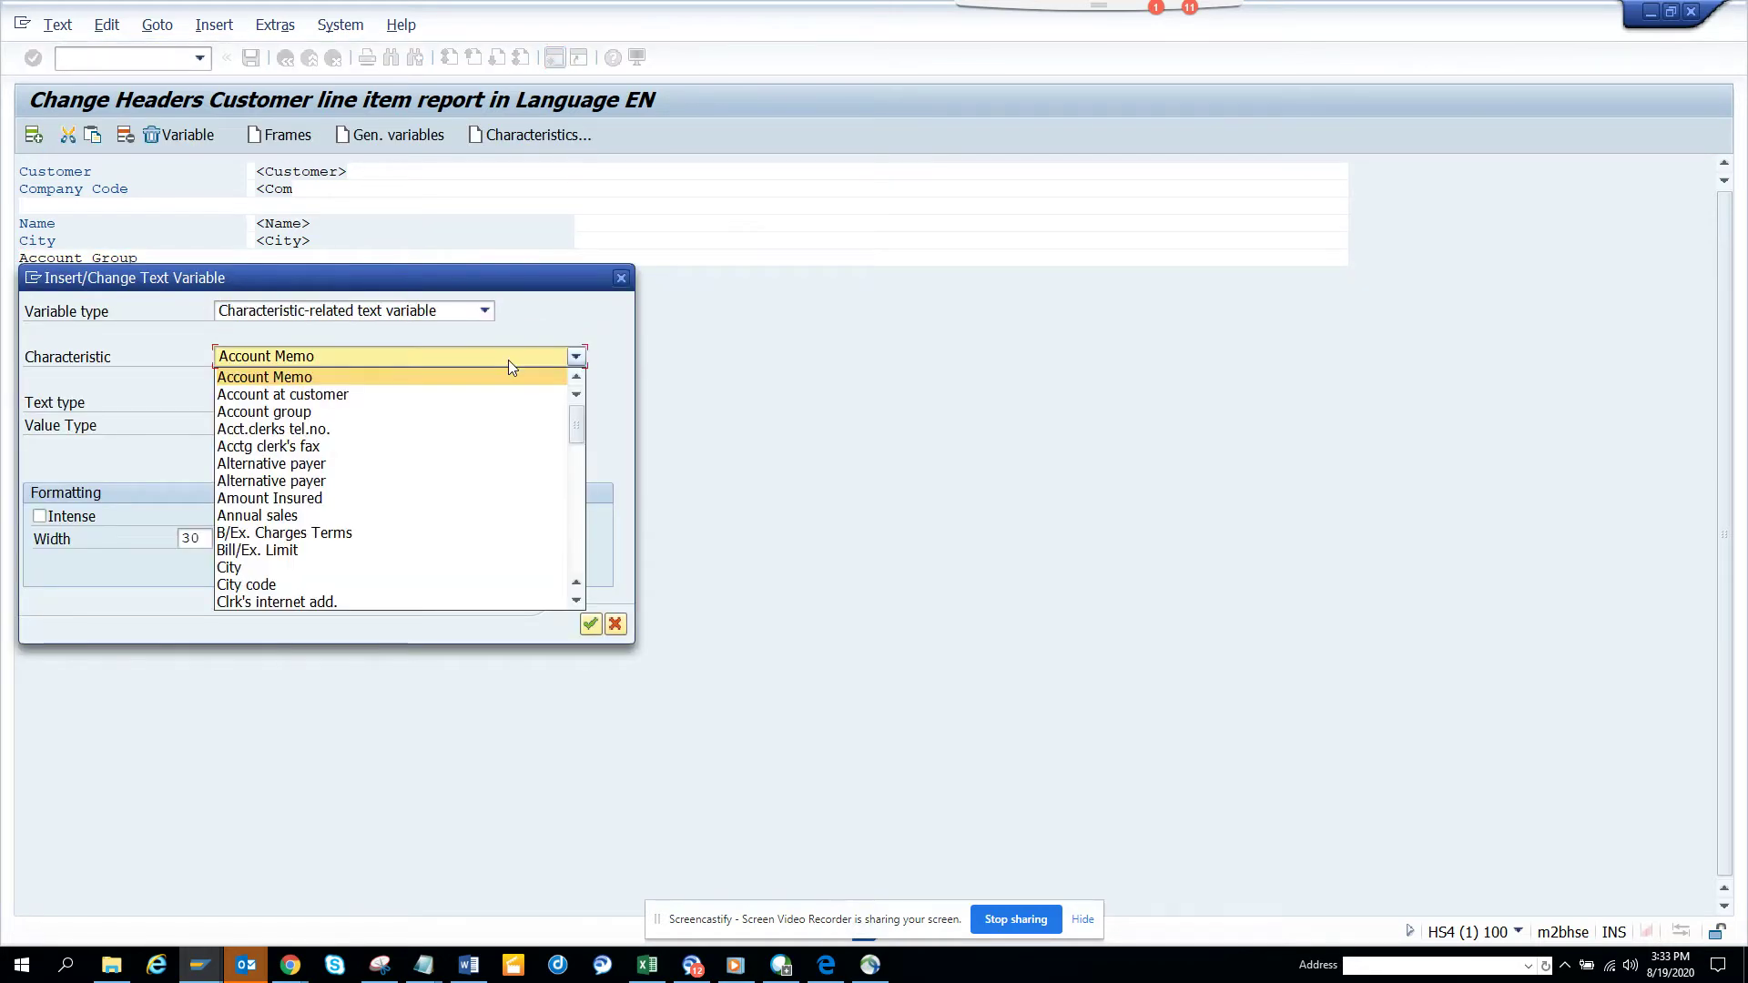
click(444, 411)
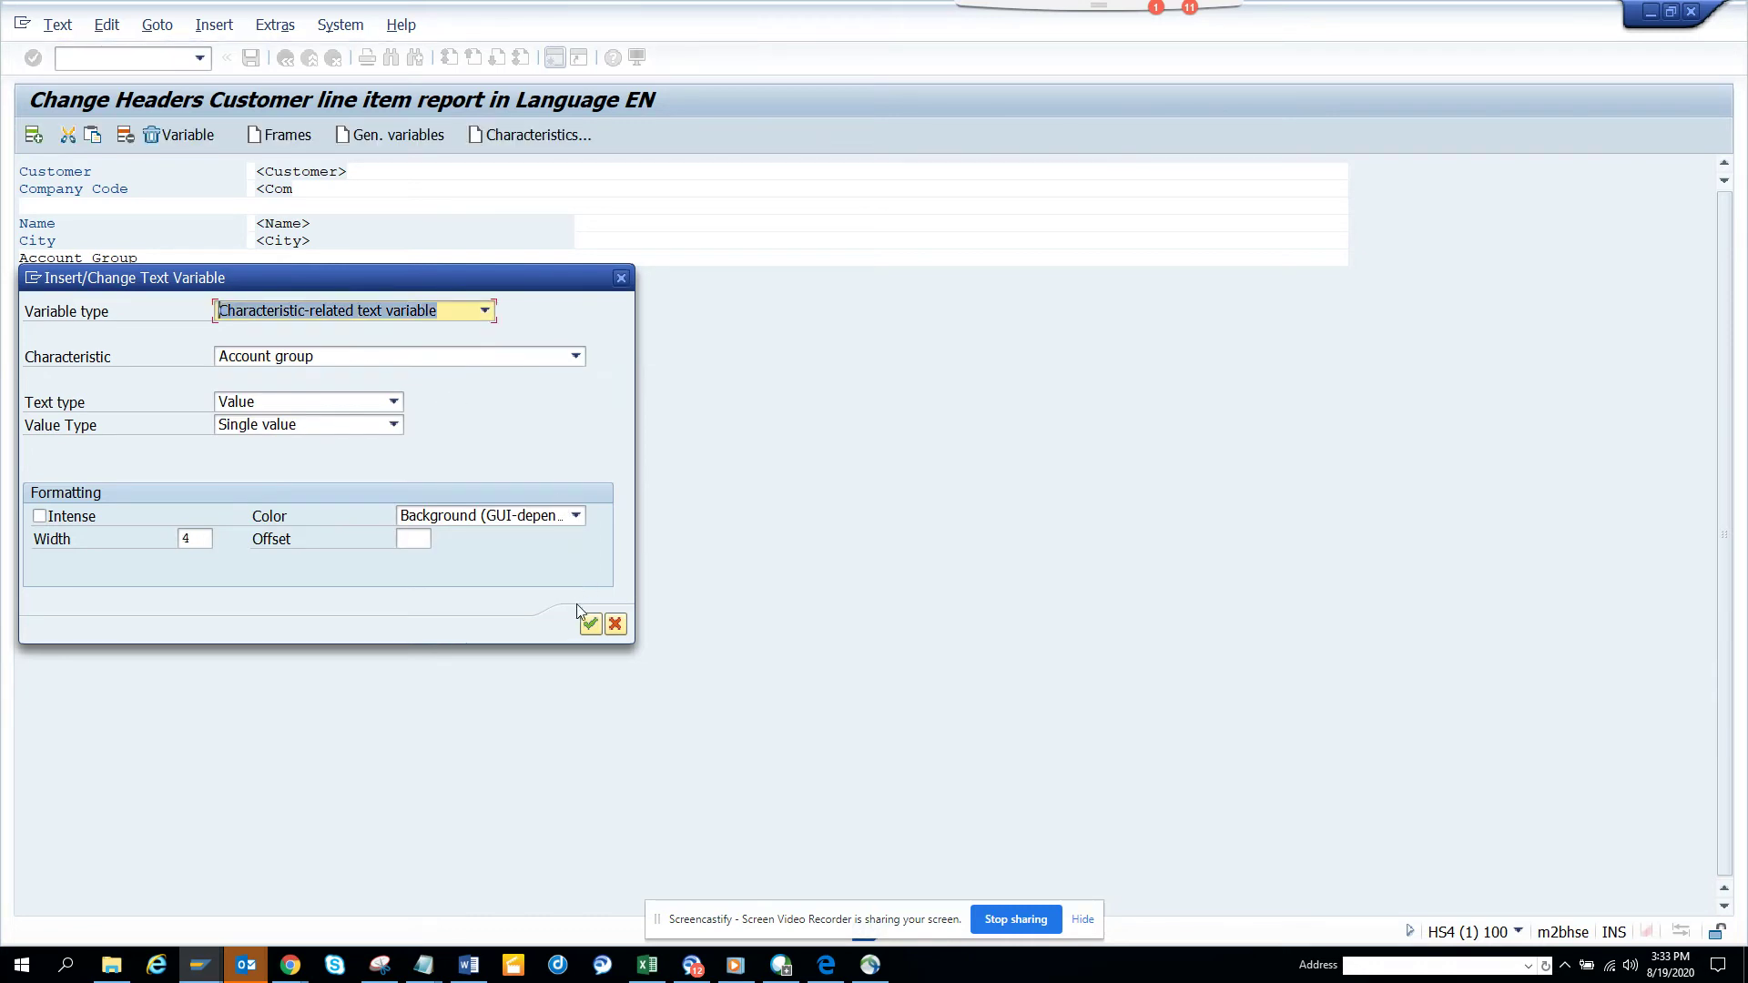
click(592, 623)
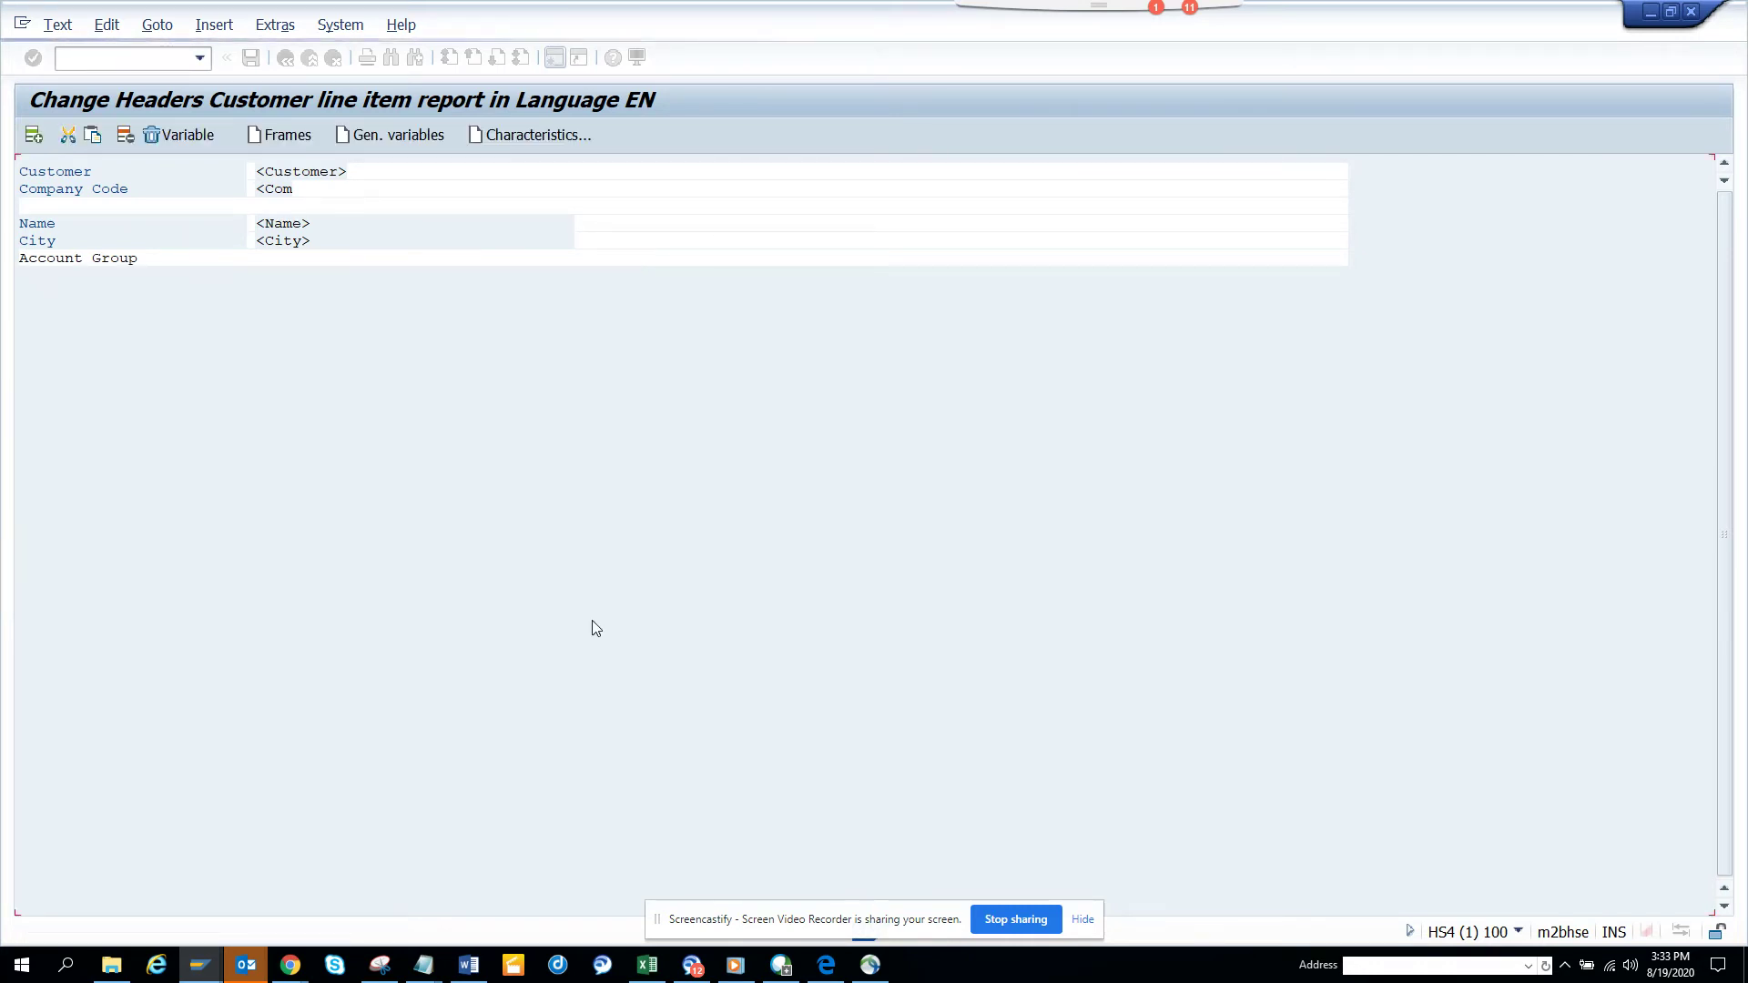
Dismiss the overlap error from a second insert attempt and save the header text.
click(537, 136)
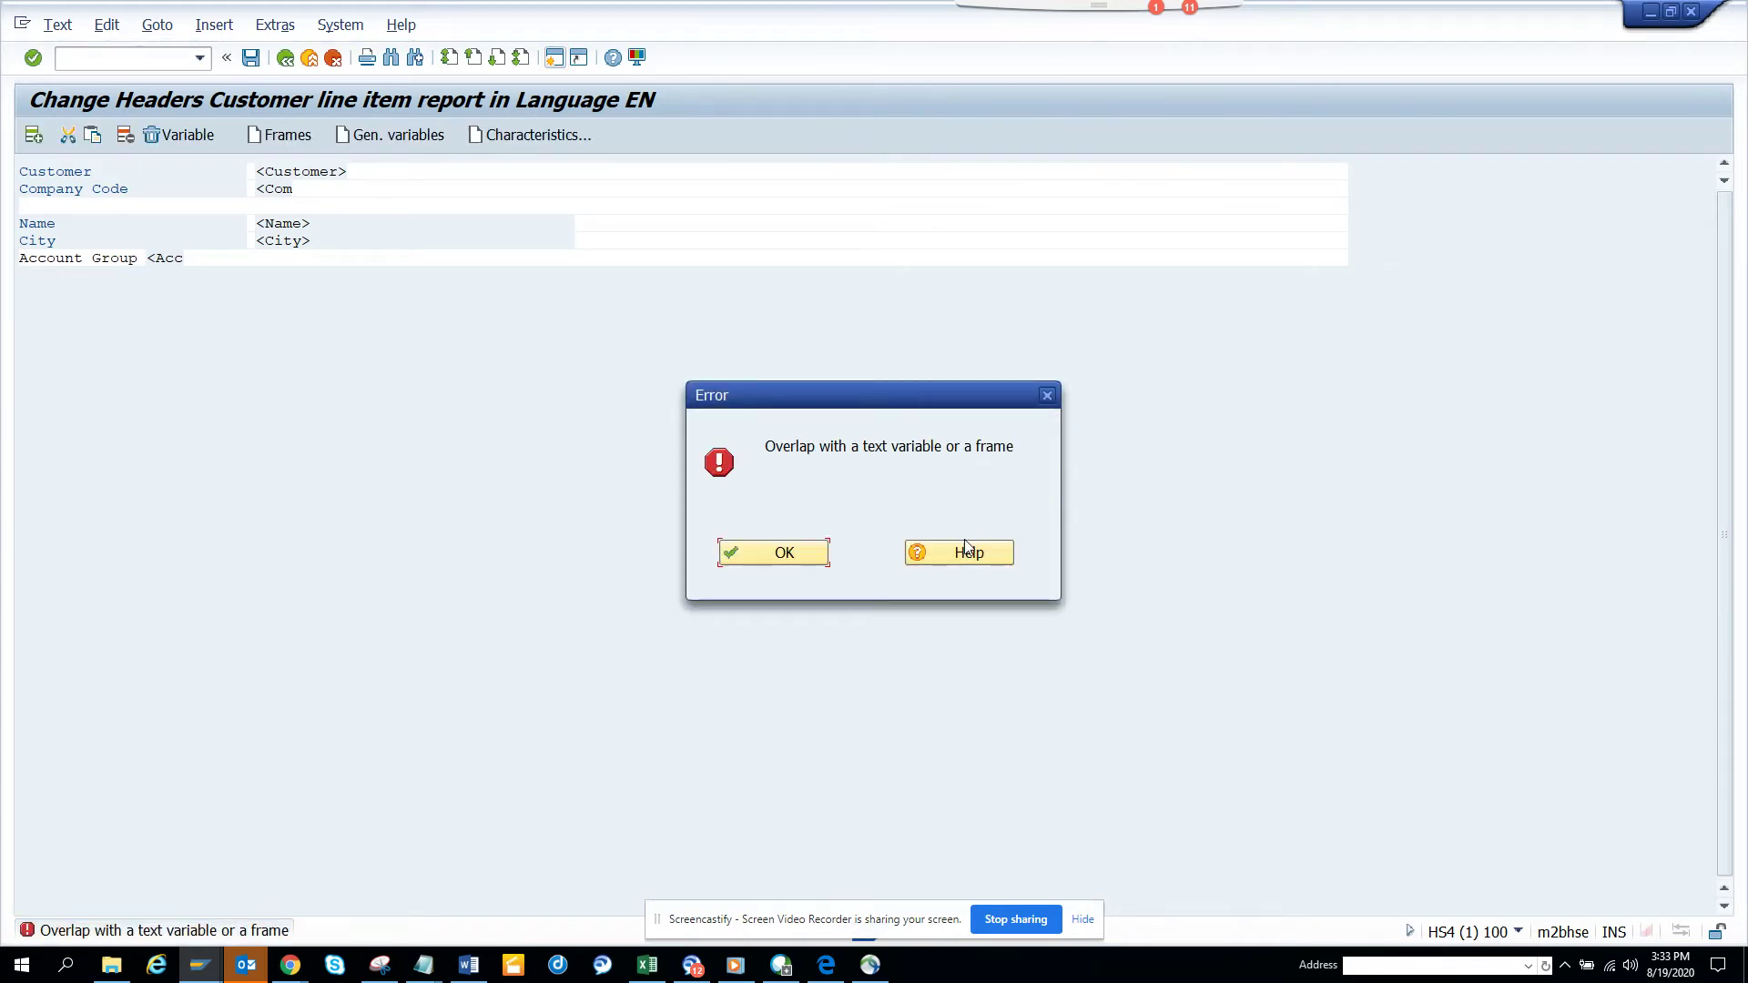
click(798, 561)
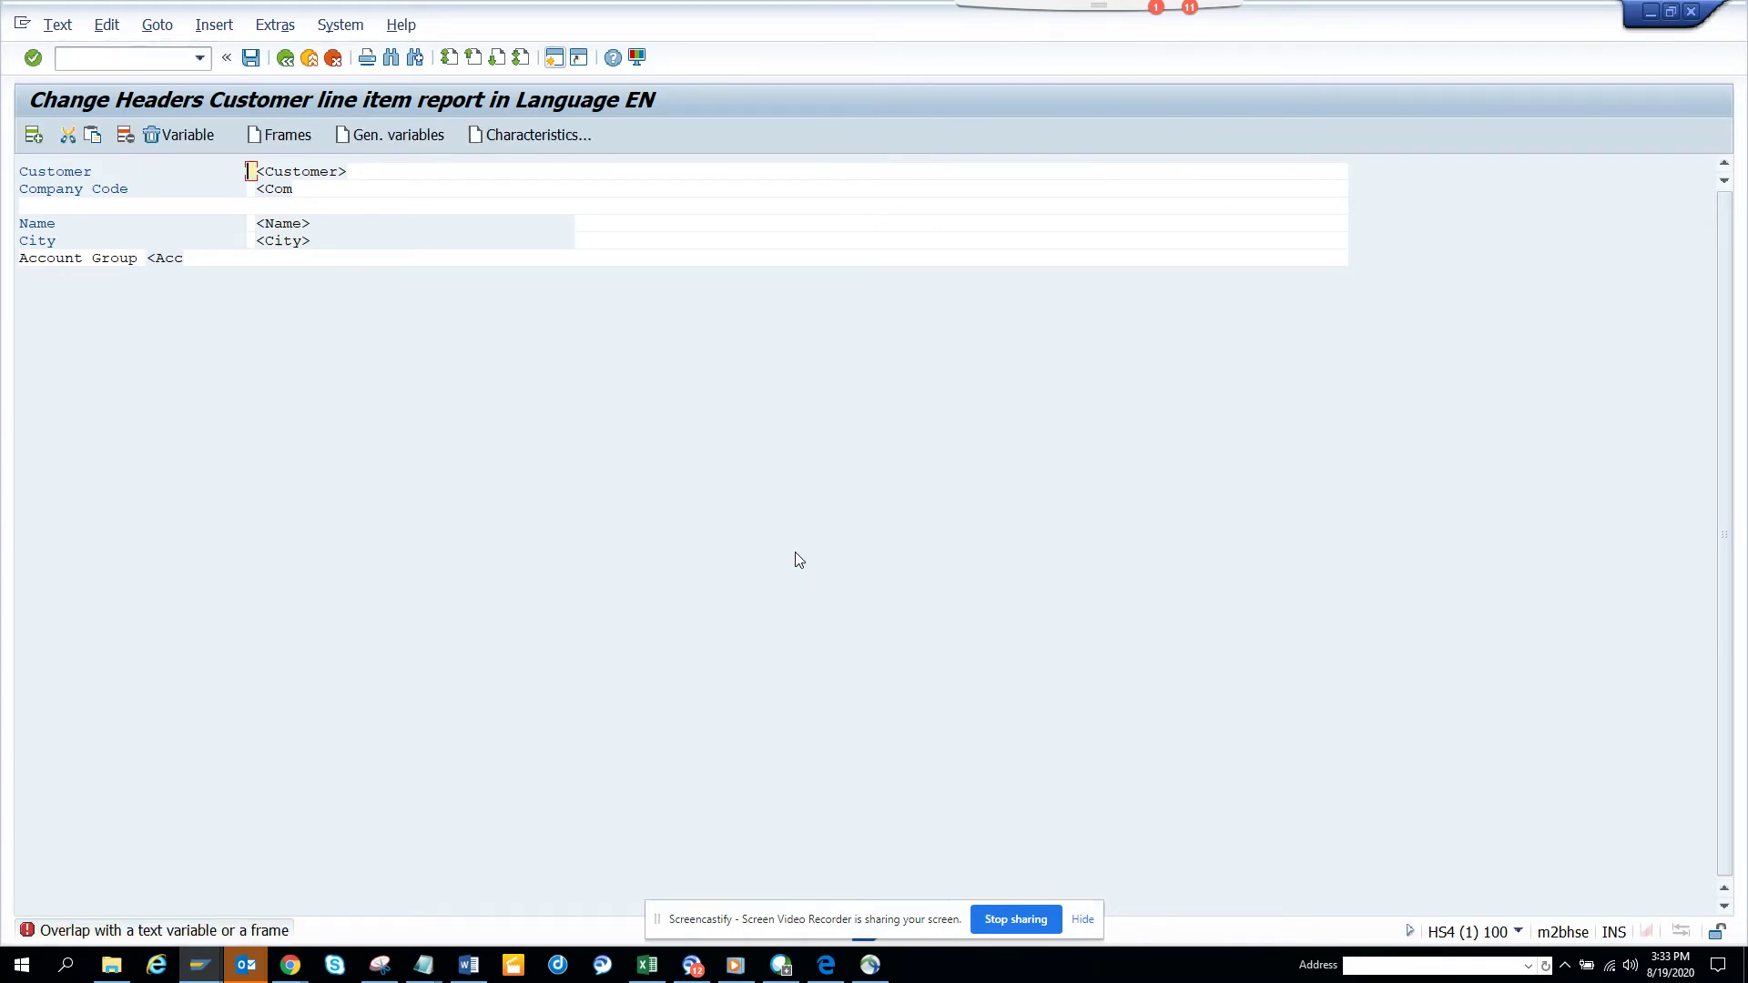
click(251, 59)
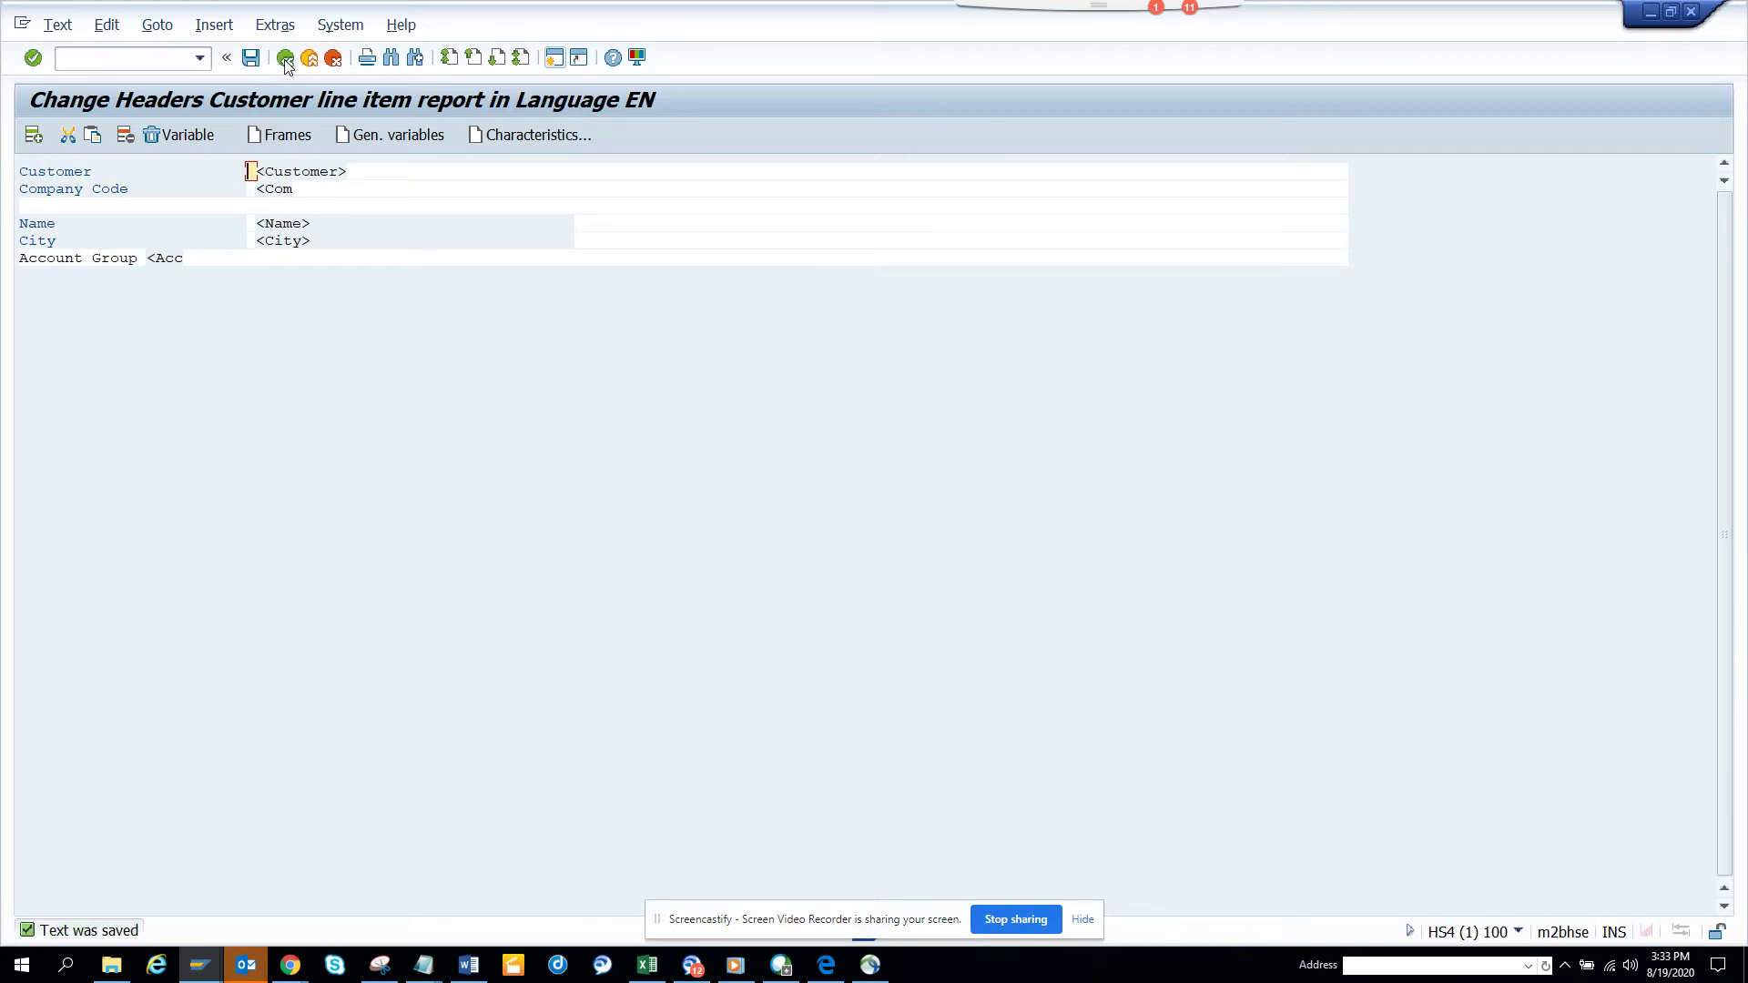
Return to the report showing Account Group CUST, then reopen settings past the Outlook prompt.
click(285, 59)
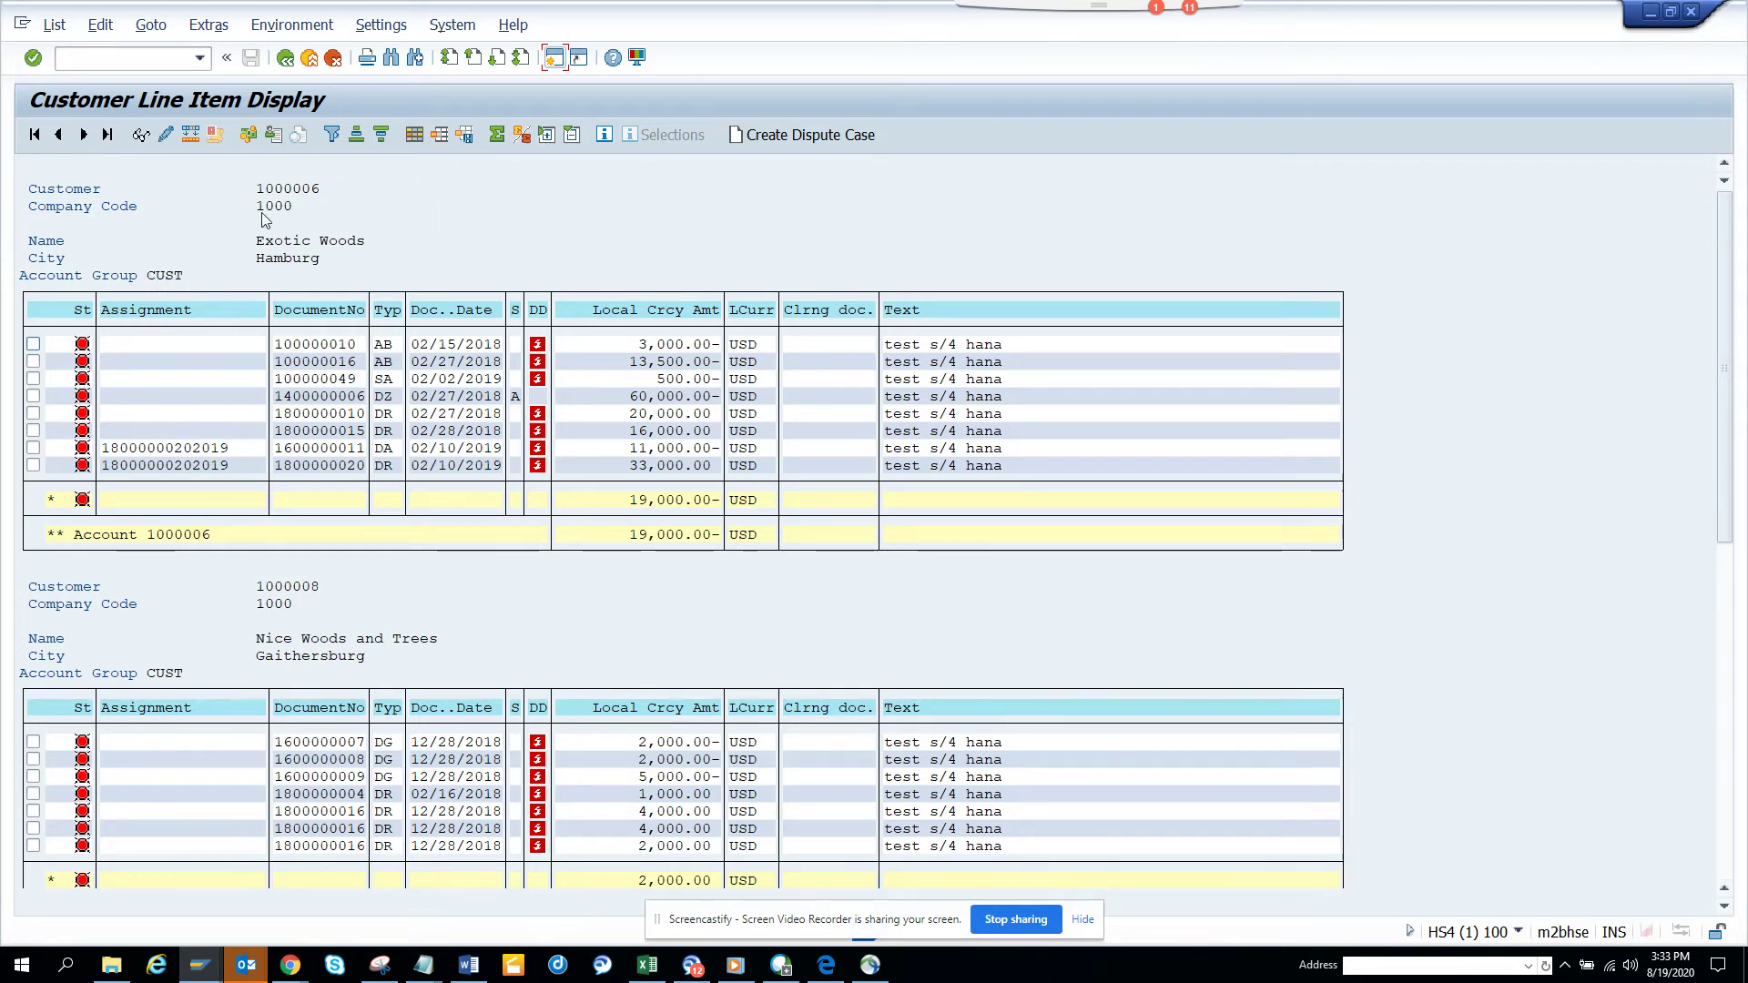
click(385, 26)
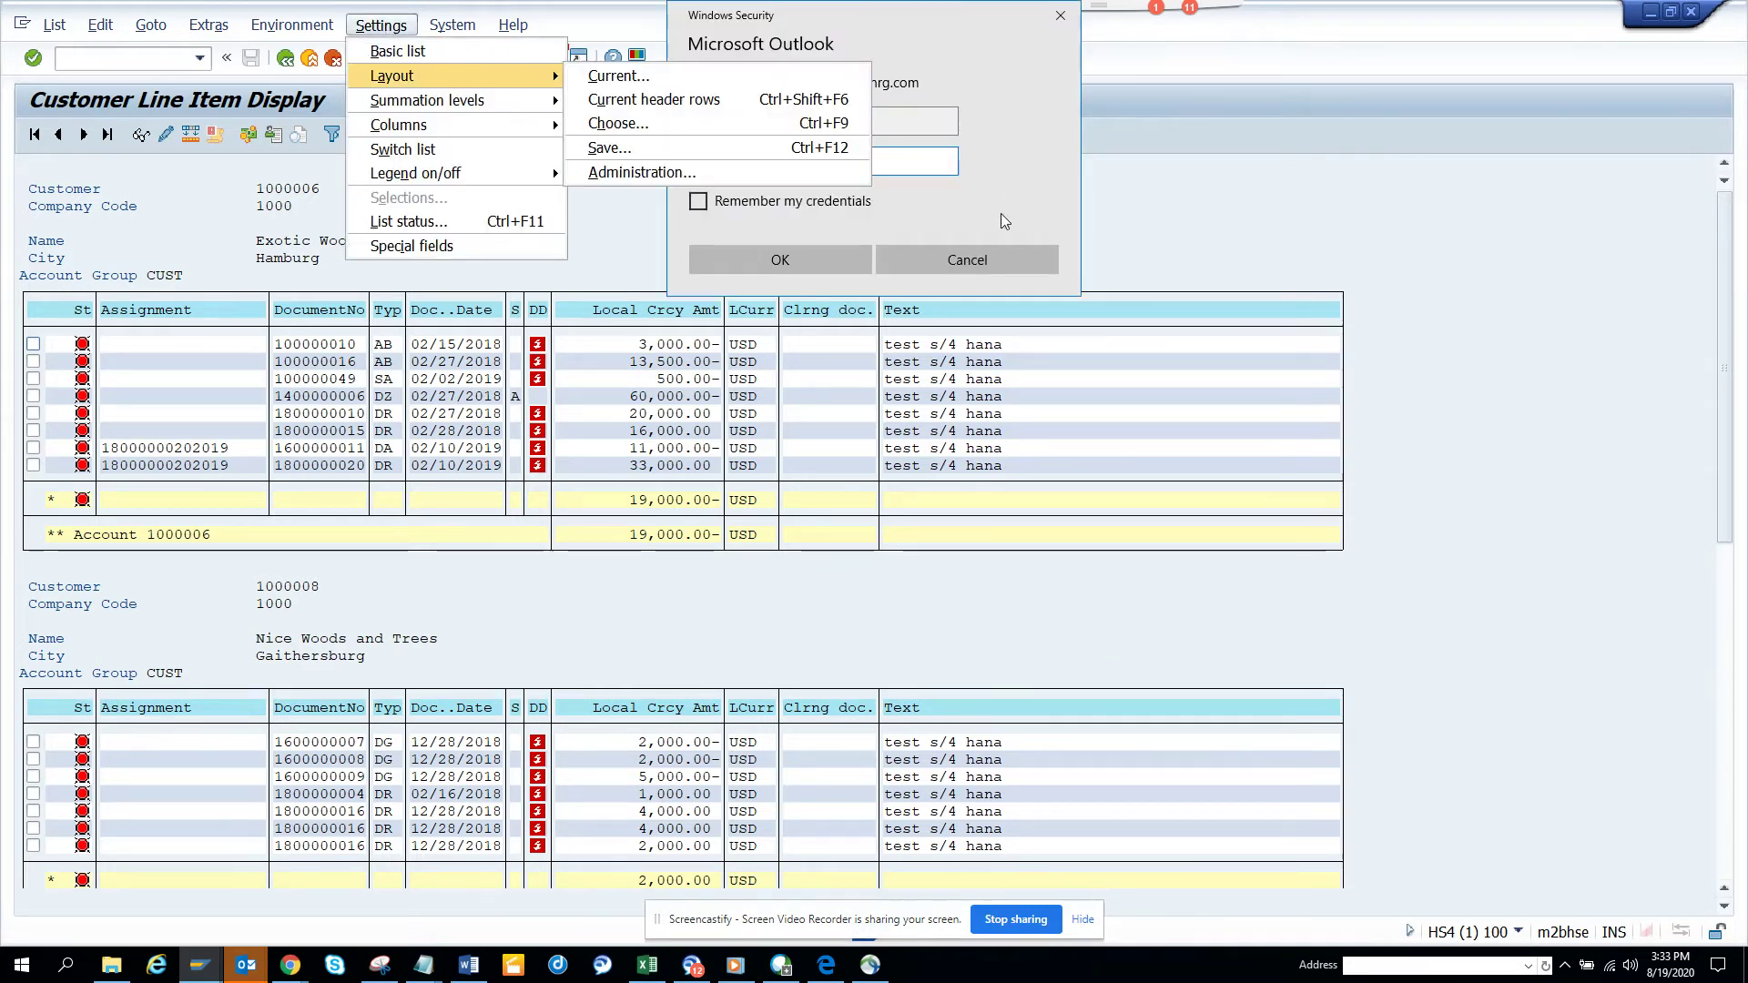
click(913, 257)
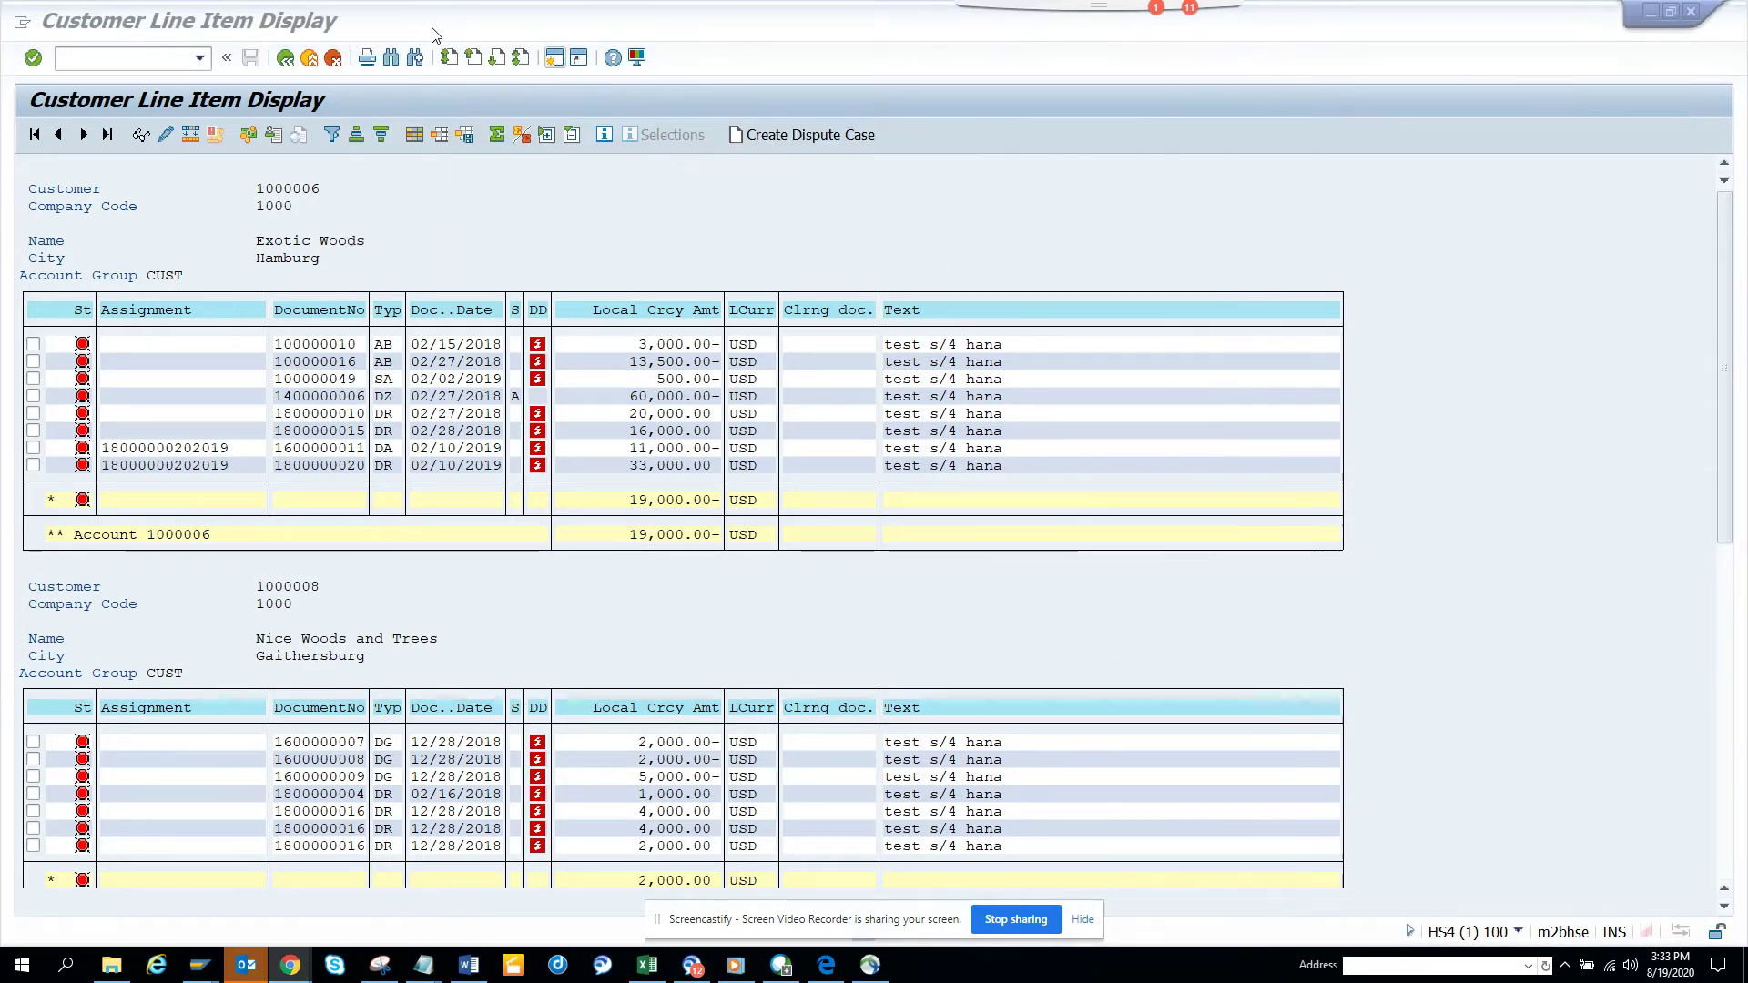
click(382, 27)
mouse_move(392, 75)
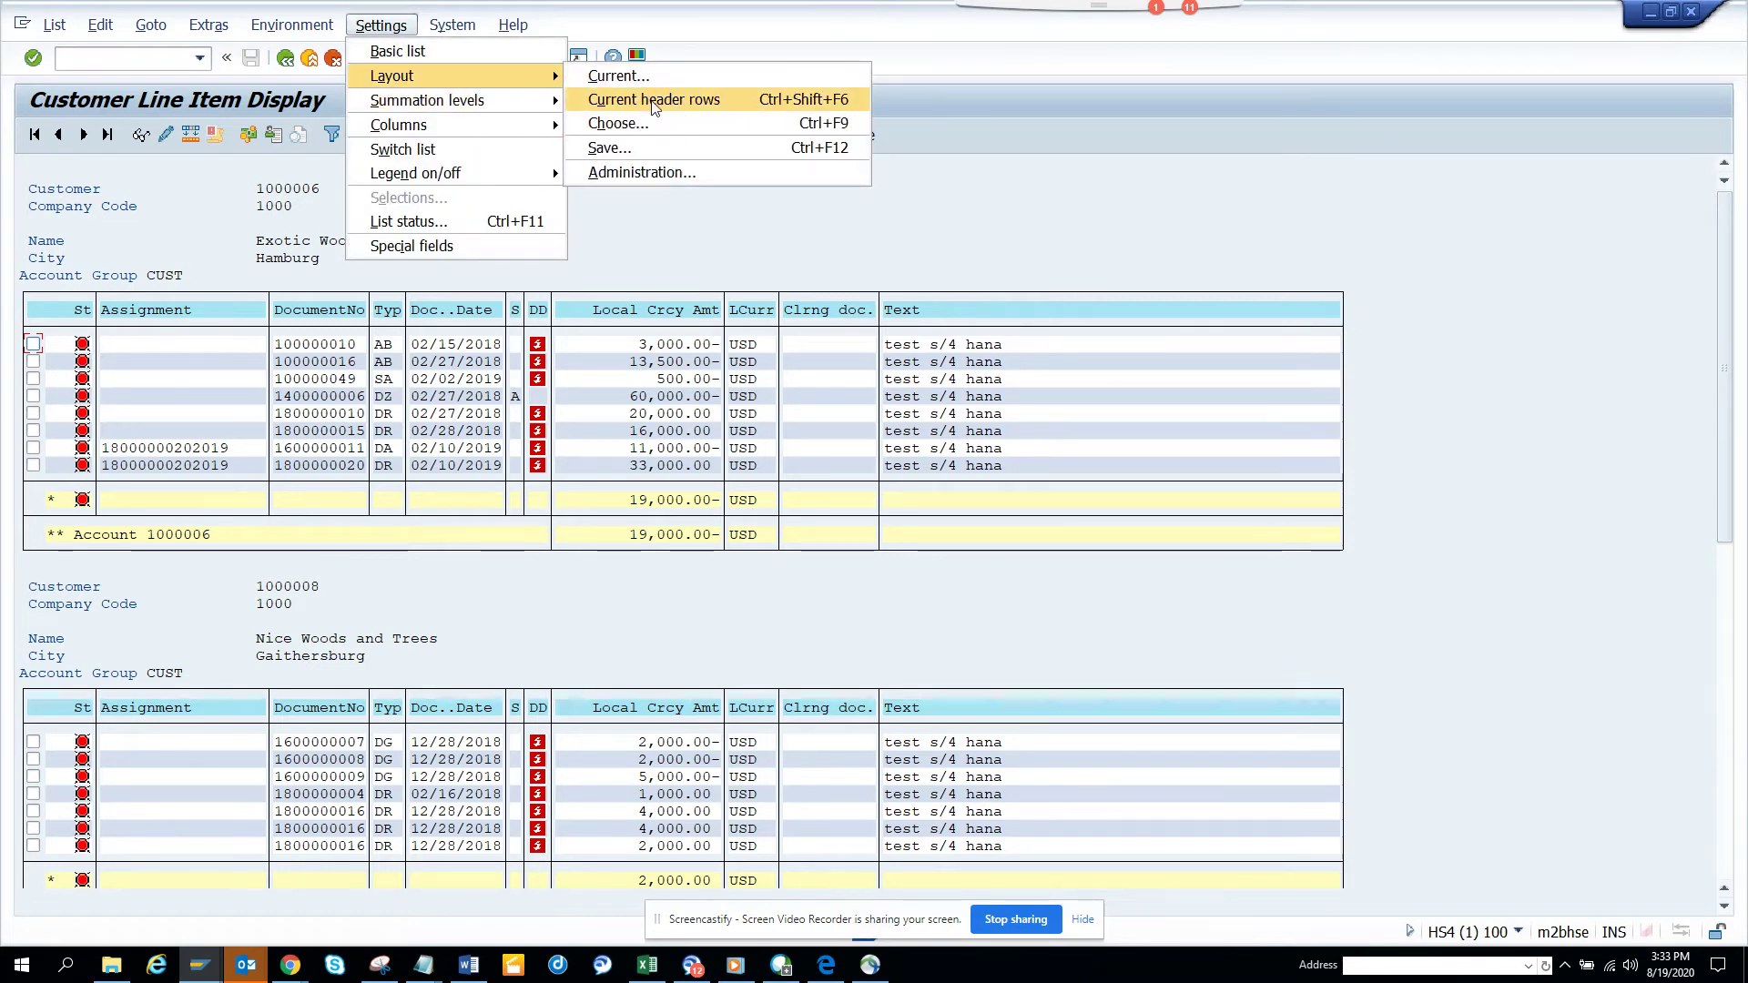
Insert an intense-formatted Account Memo variable on the header's Account Group line.
click(652, 100)
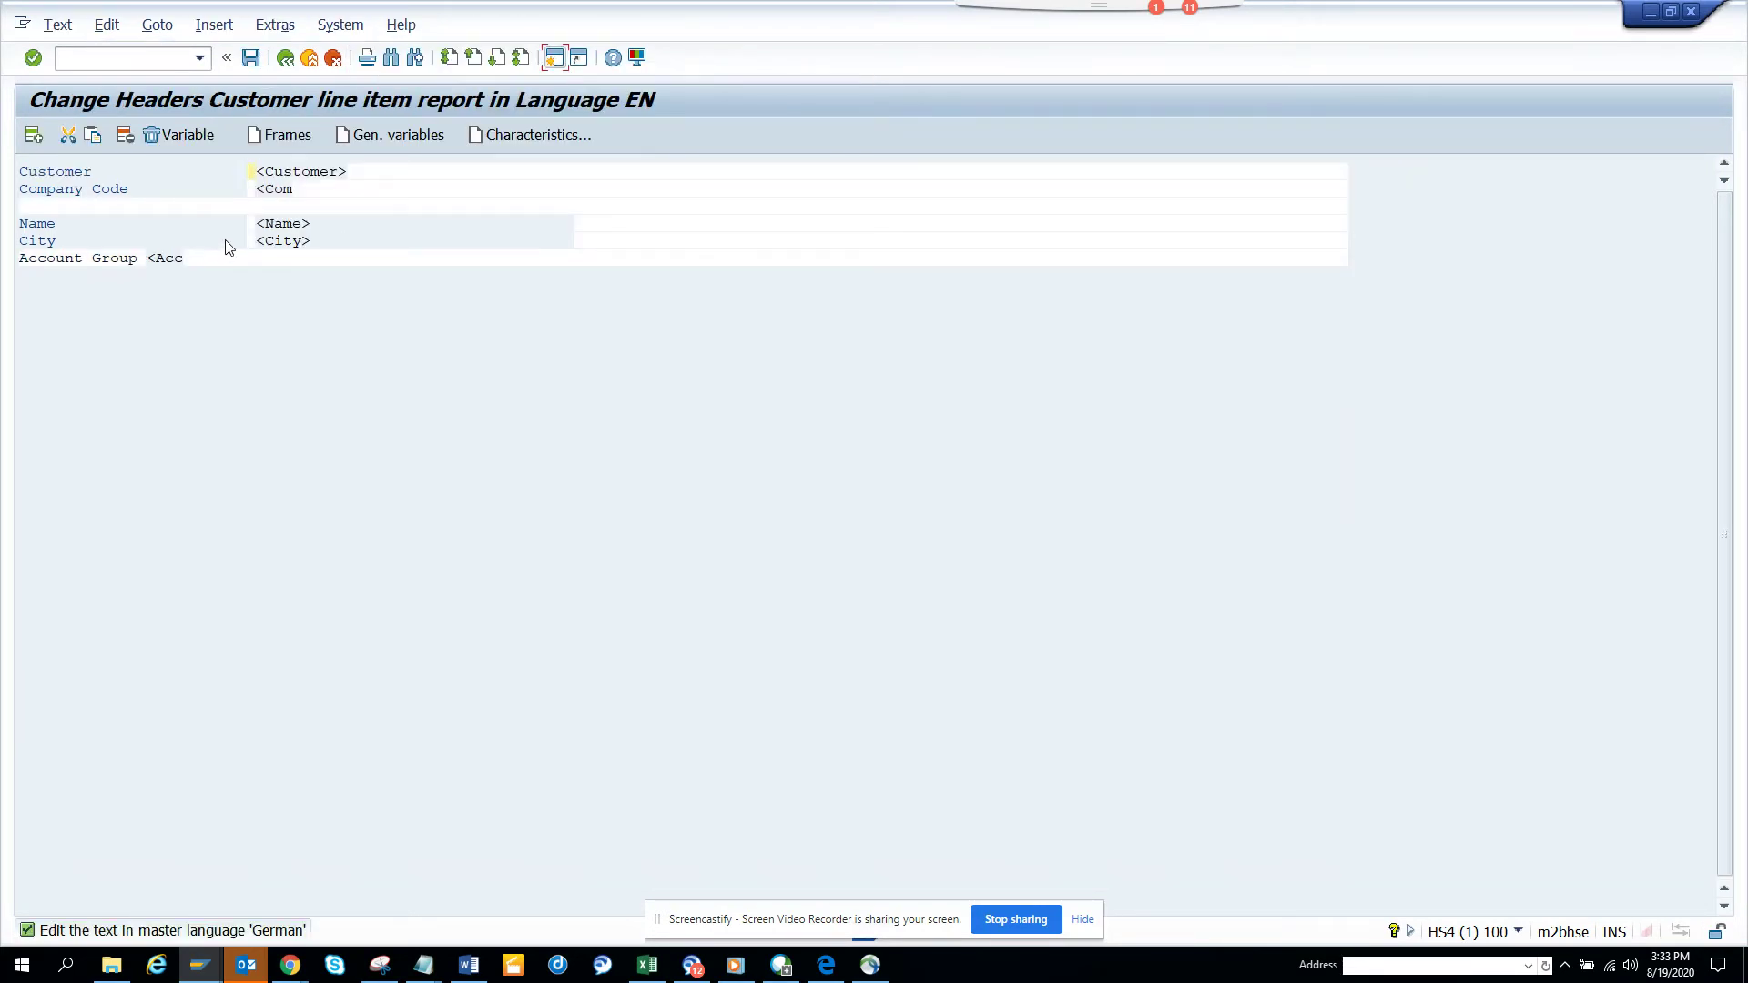
click(377, 260)
text(Account Memo)
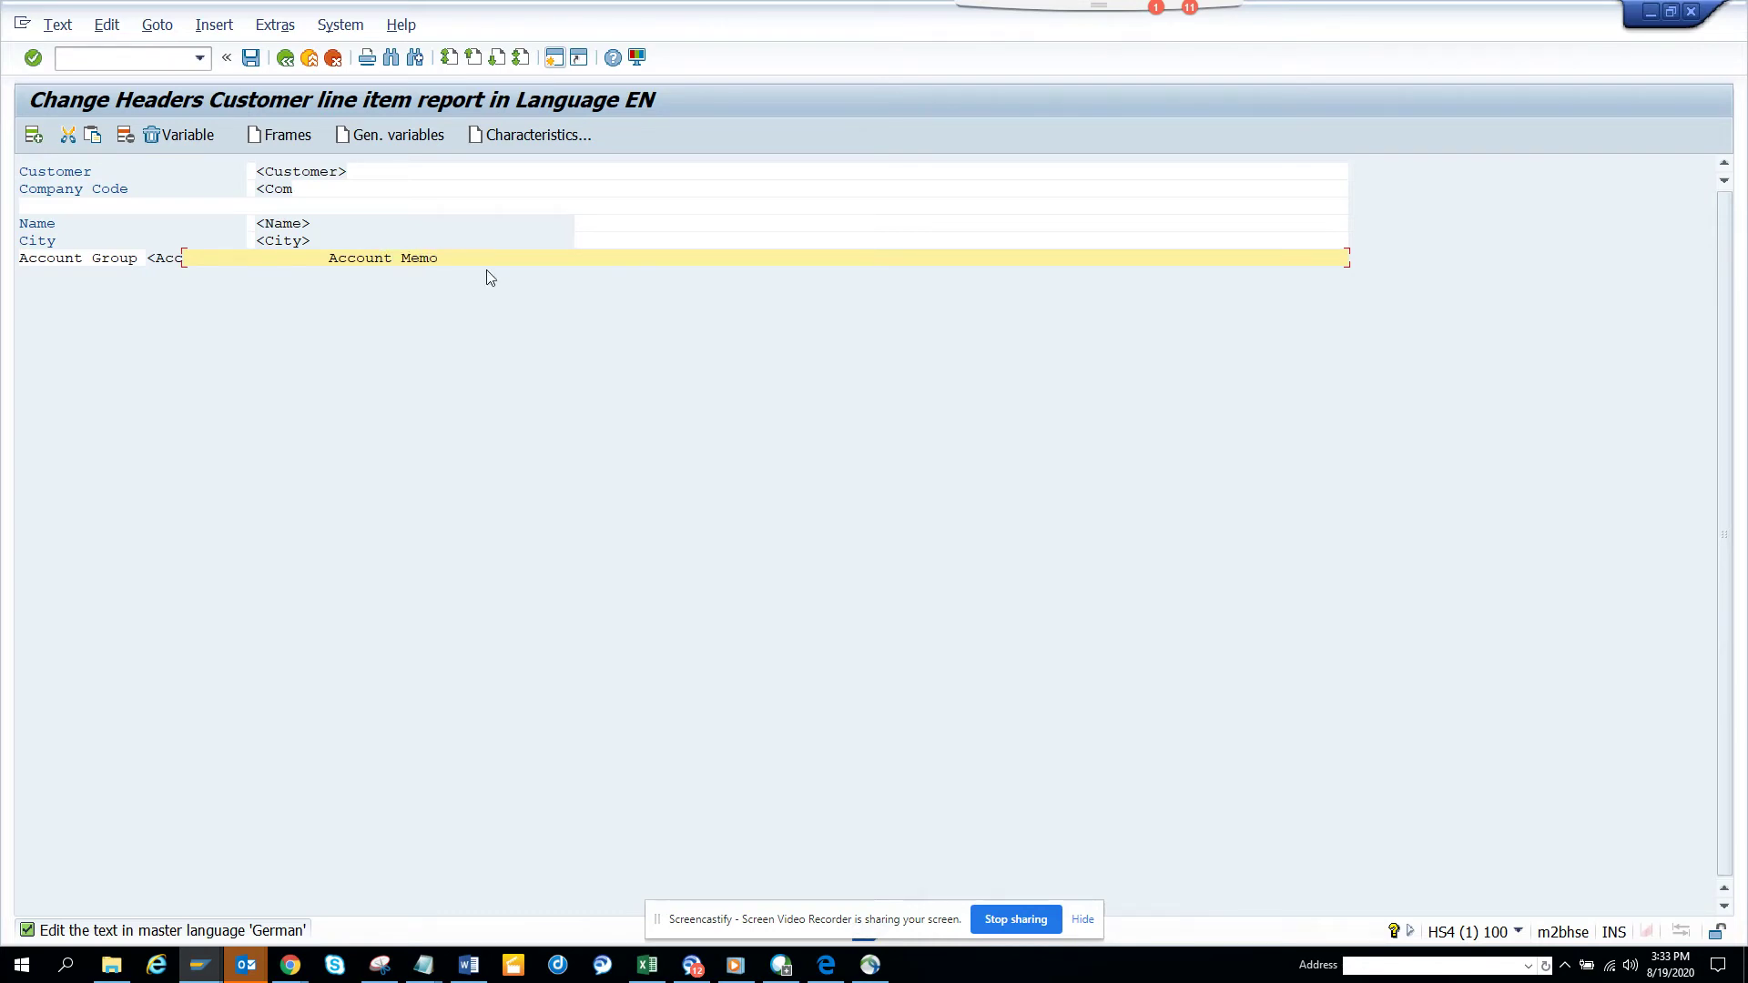
click(535, 134)
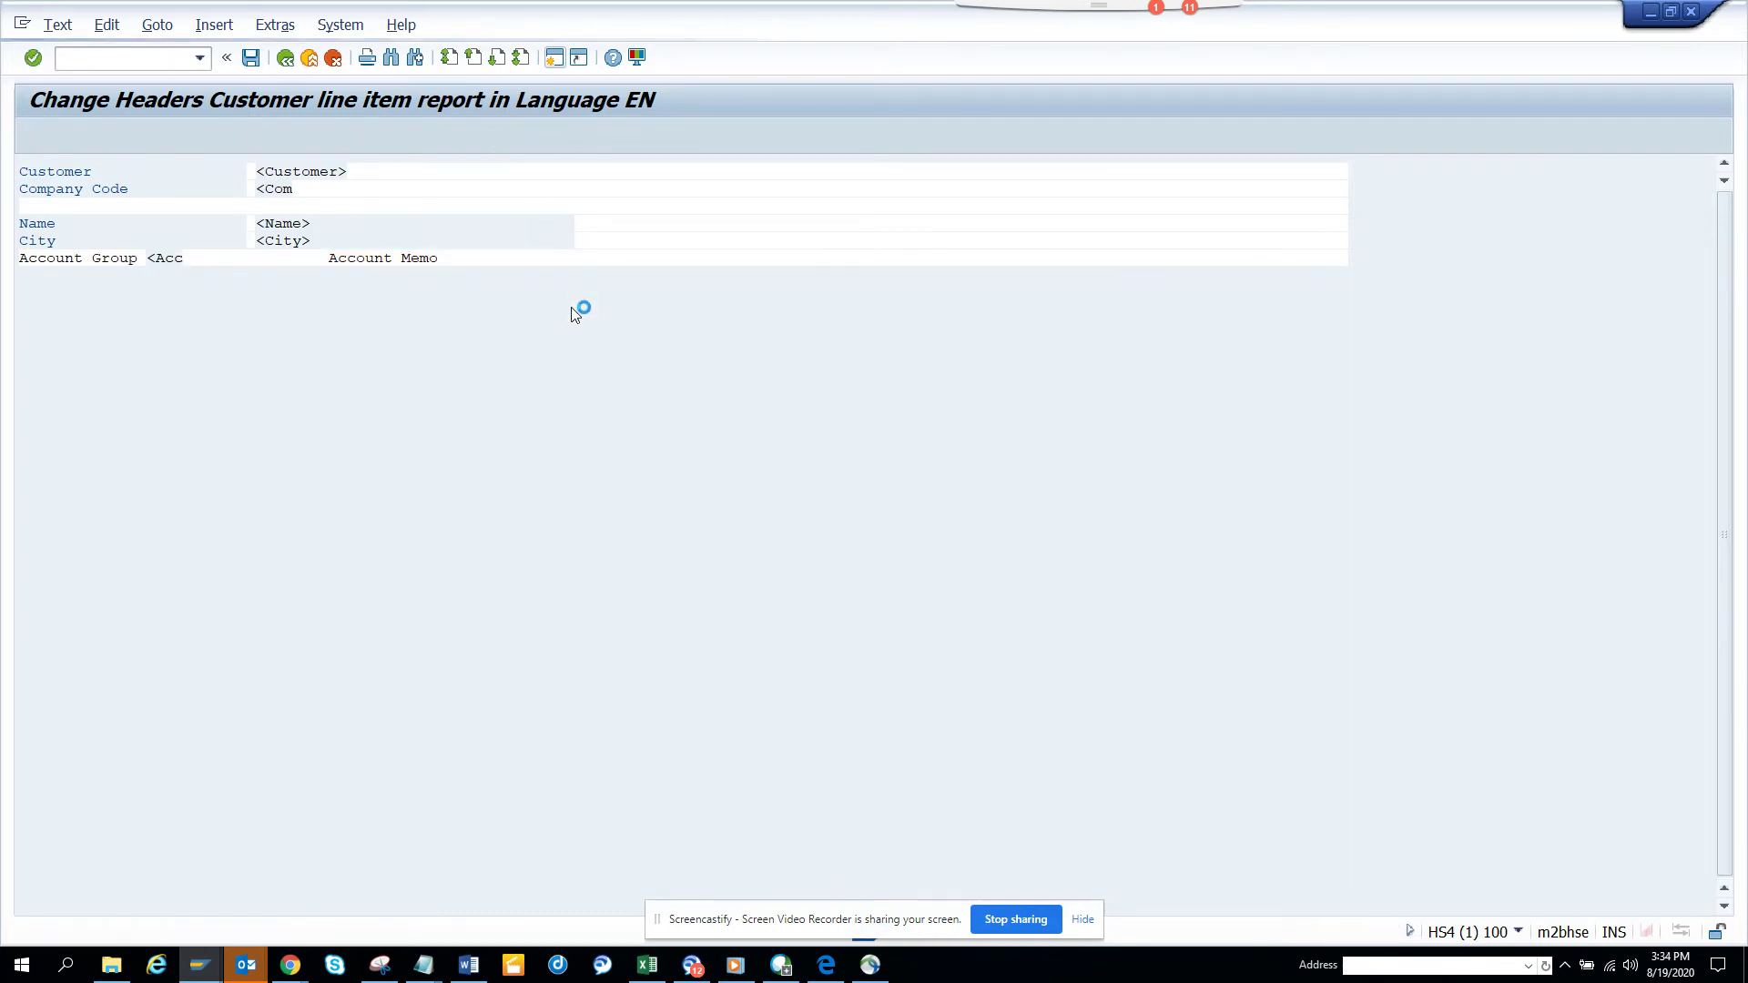
click(656, 362)
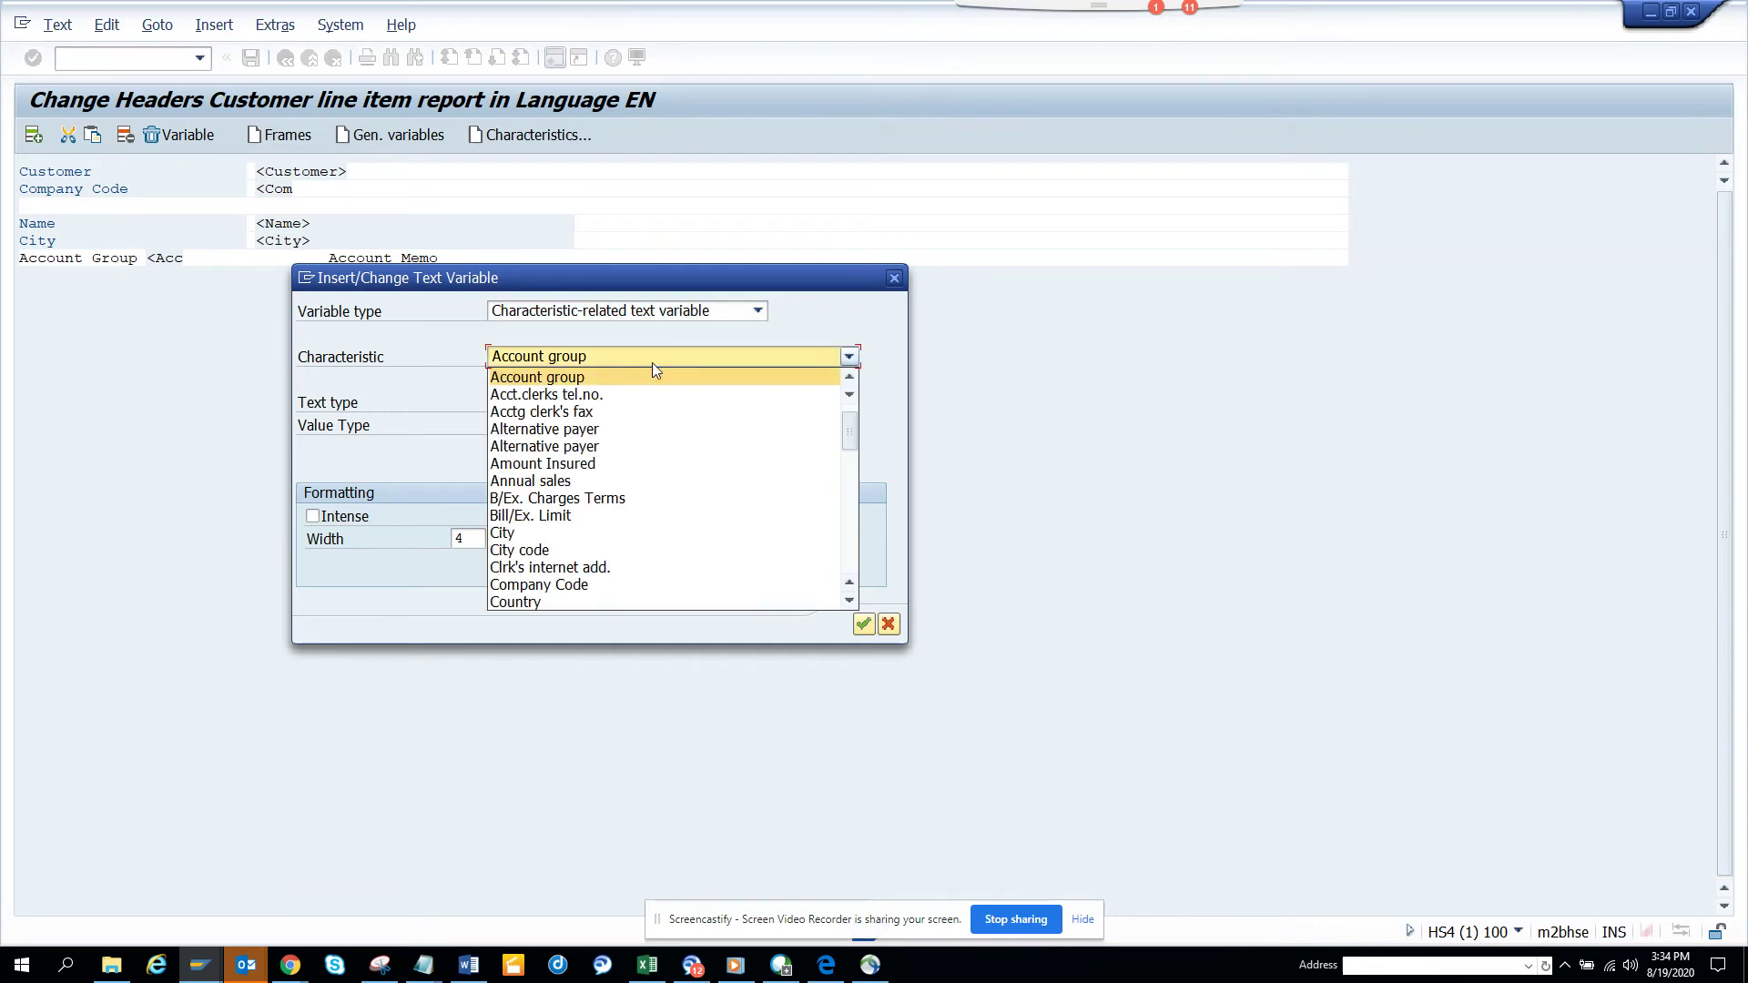
drag(853, 428, 854, 398)
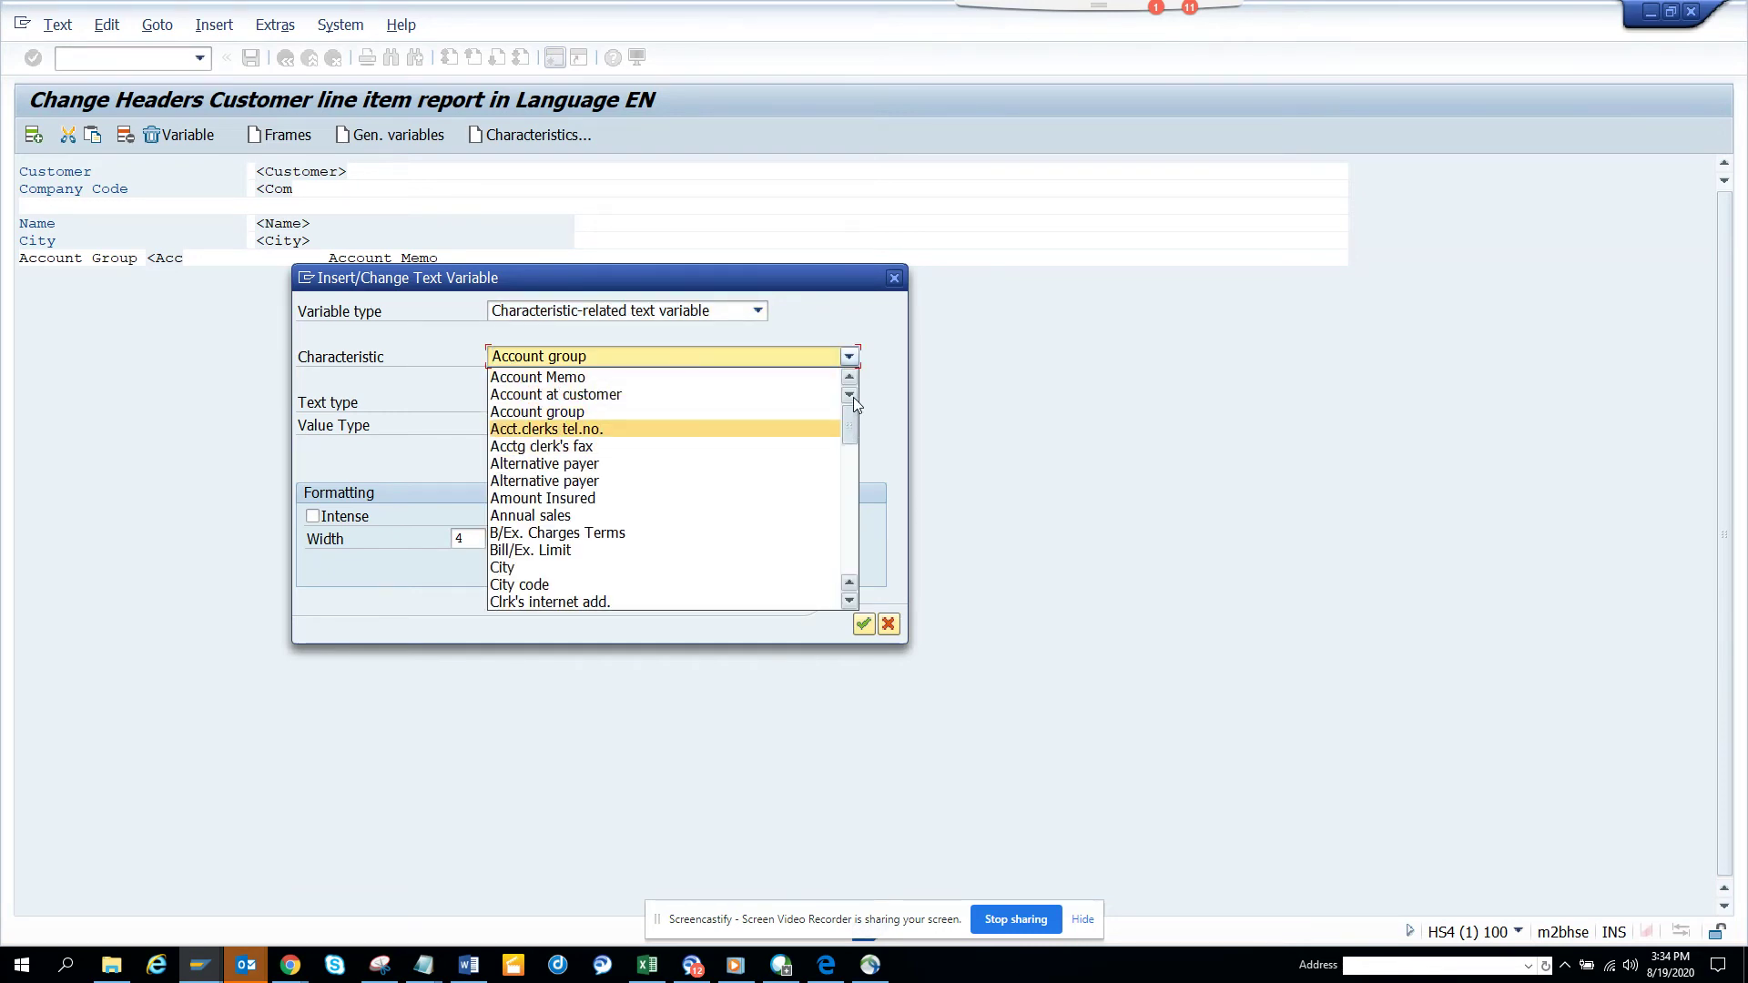
click(726, 377)
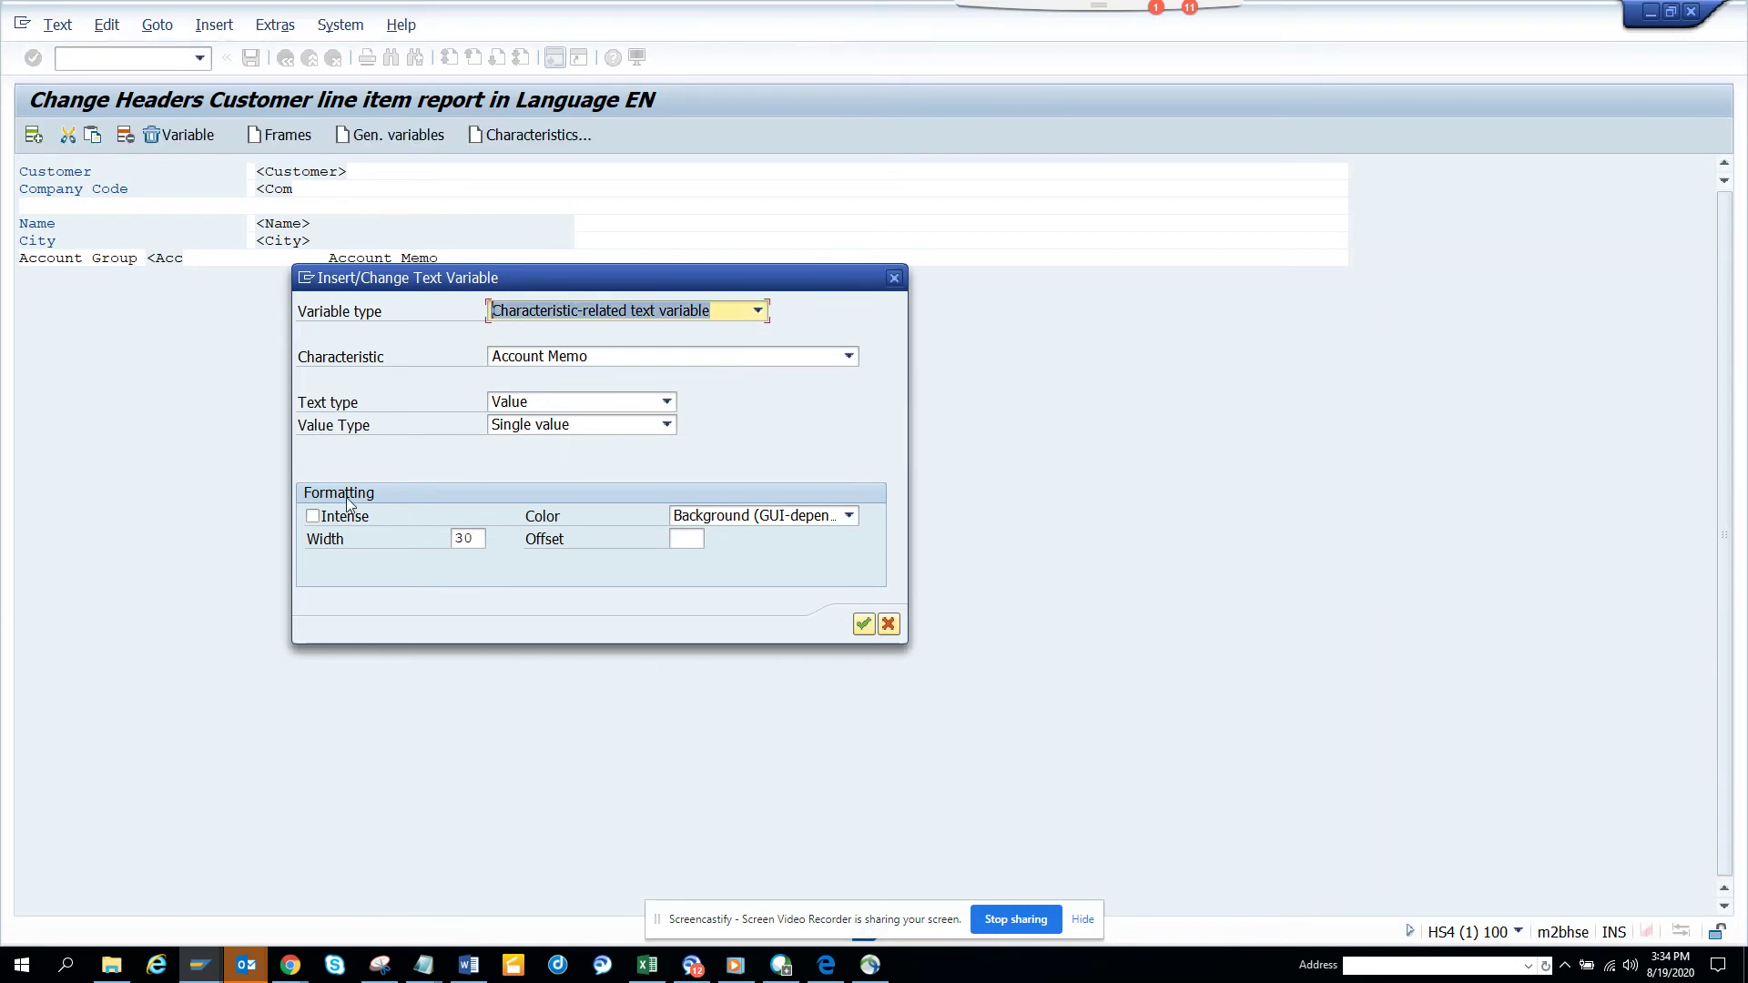
click(330, 520)
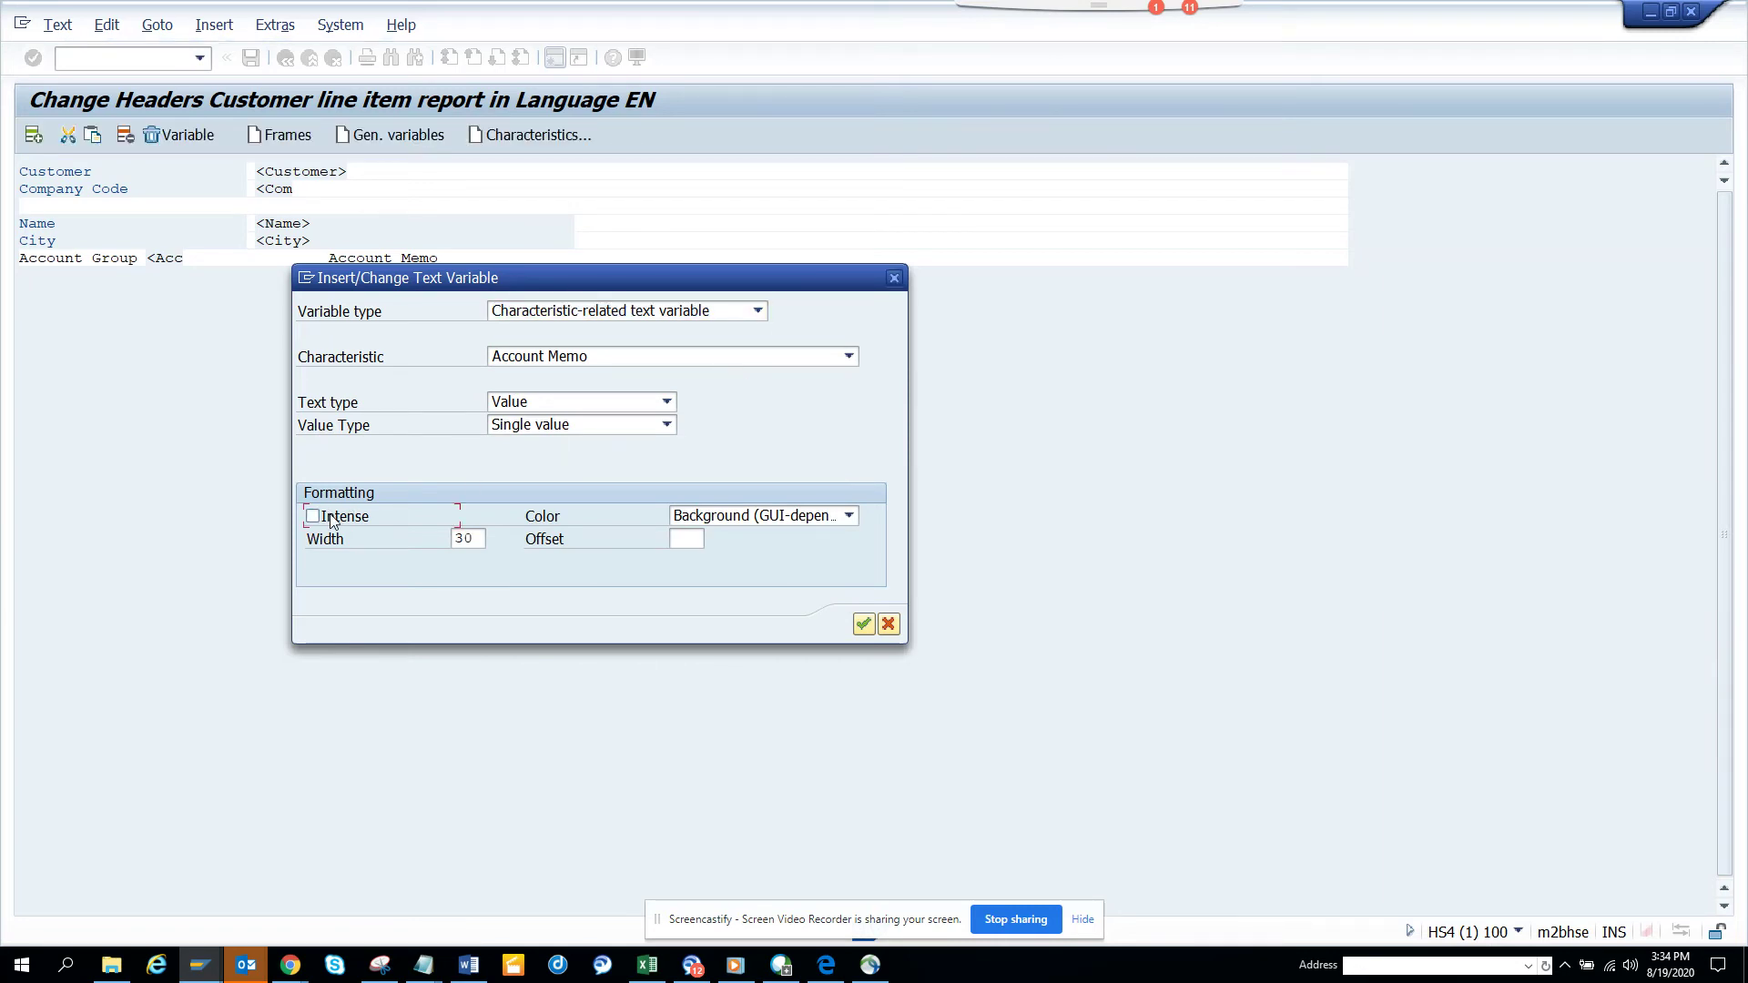
click(861, 625)
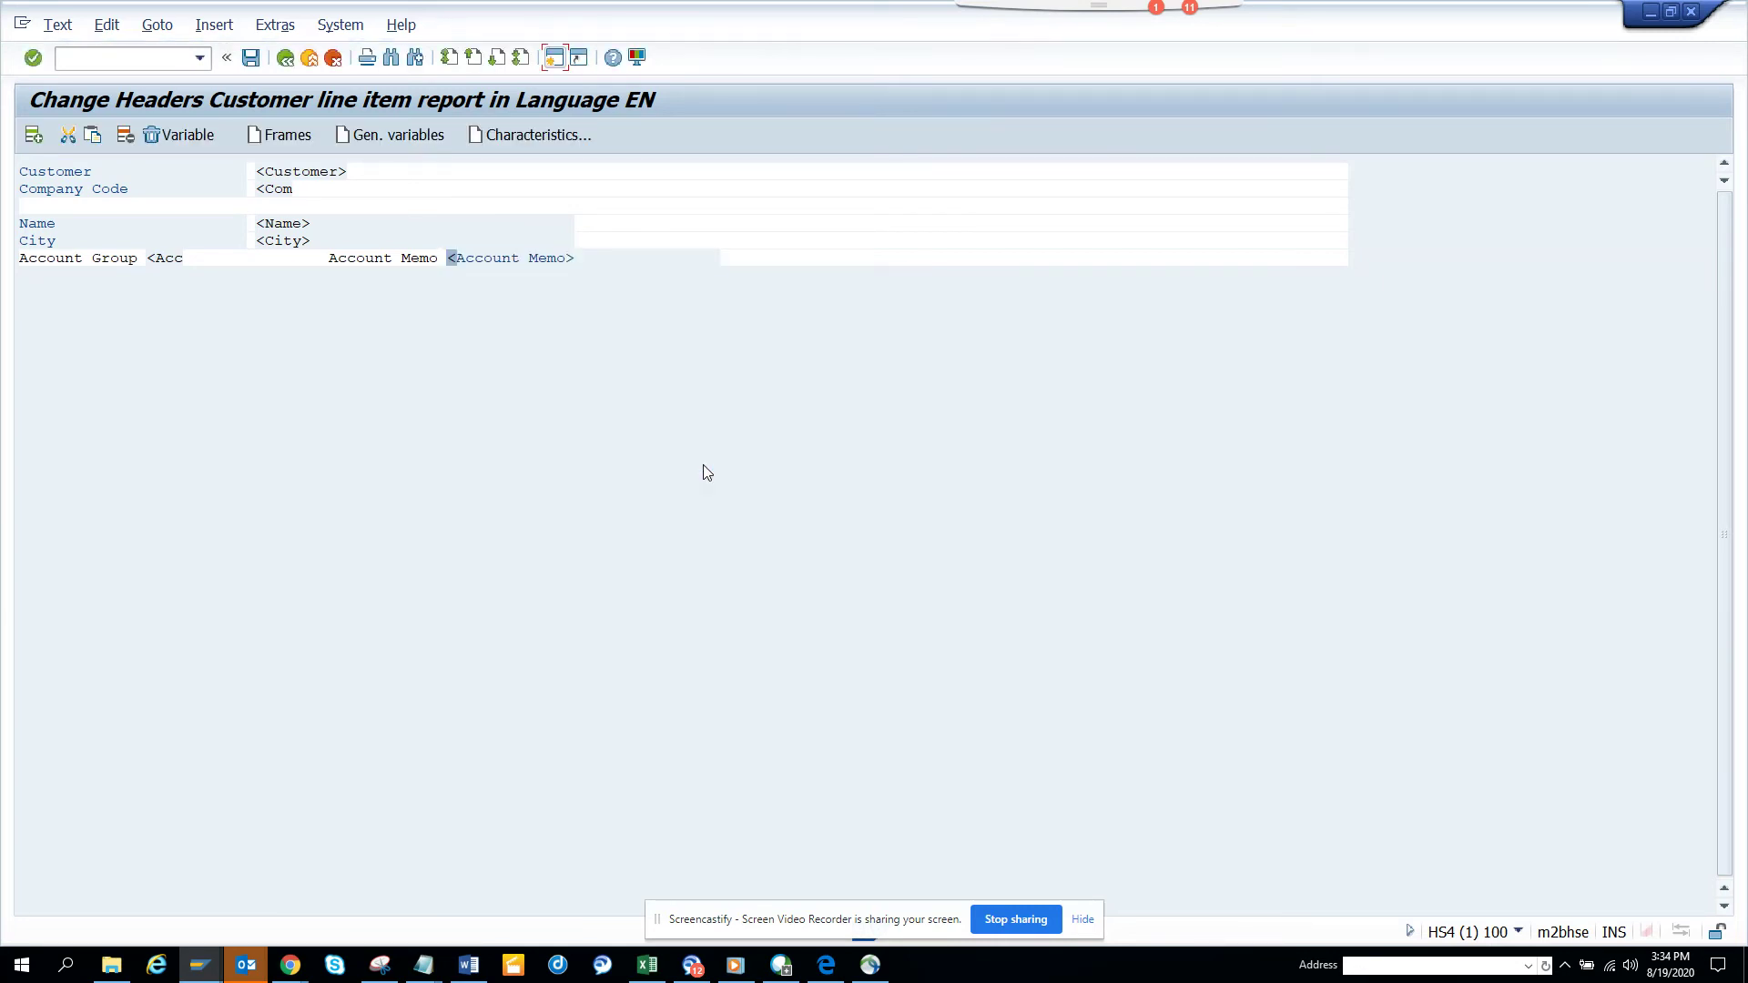
Leave the header editor to see Account Memo beside Account Group CUST in each header.
click(286, 59)
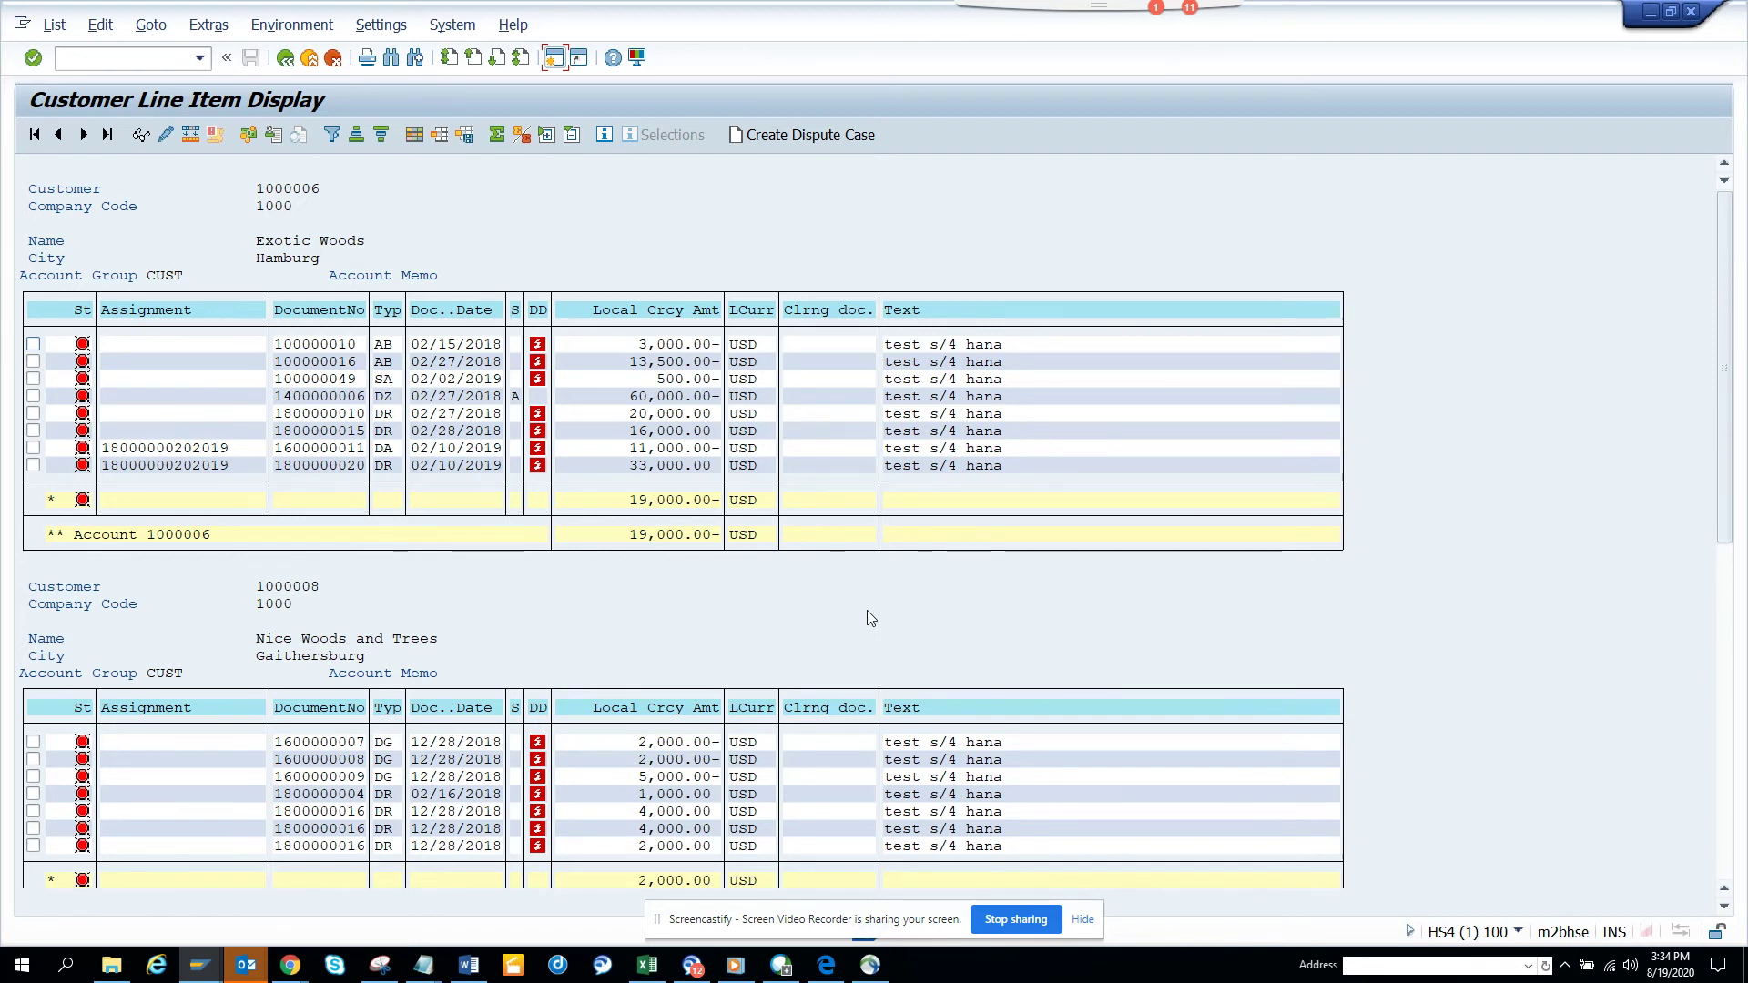
scroll(866, 619, down, 10)
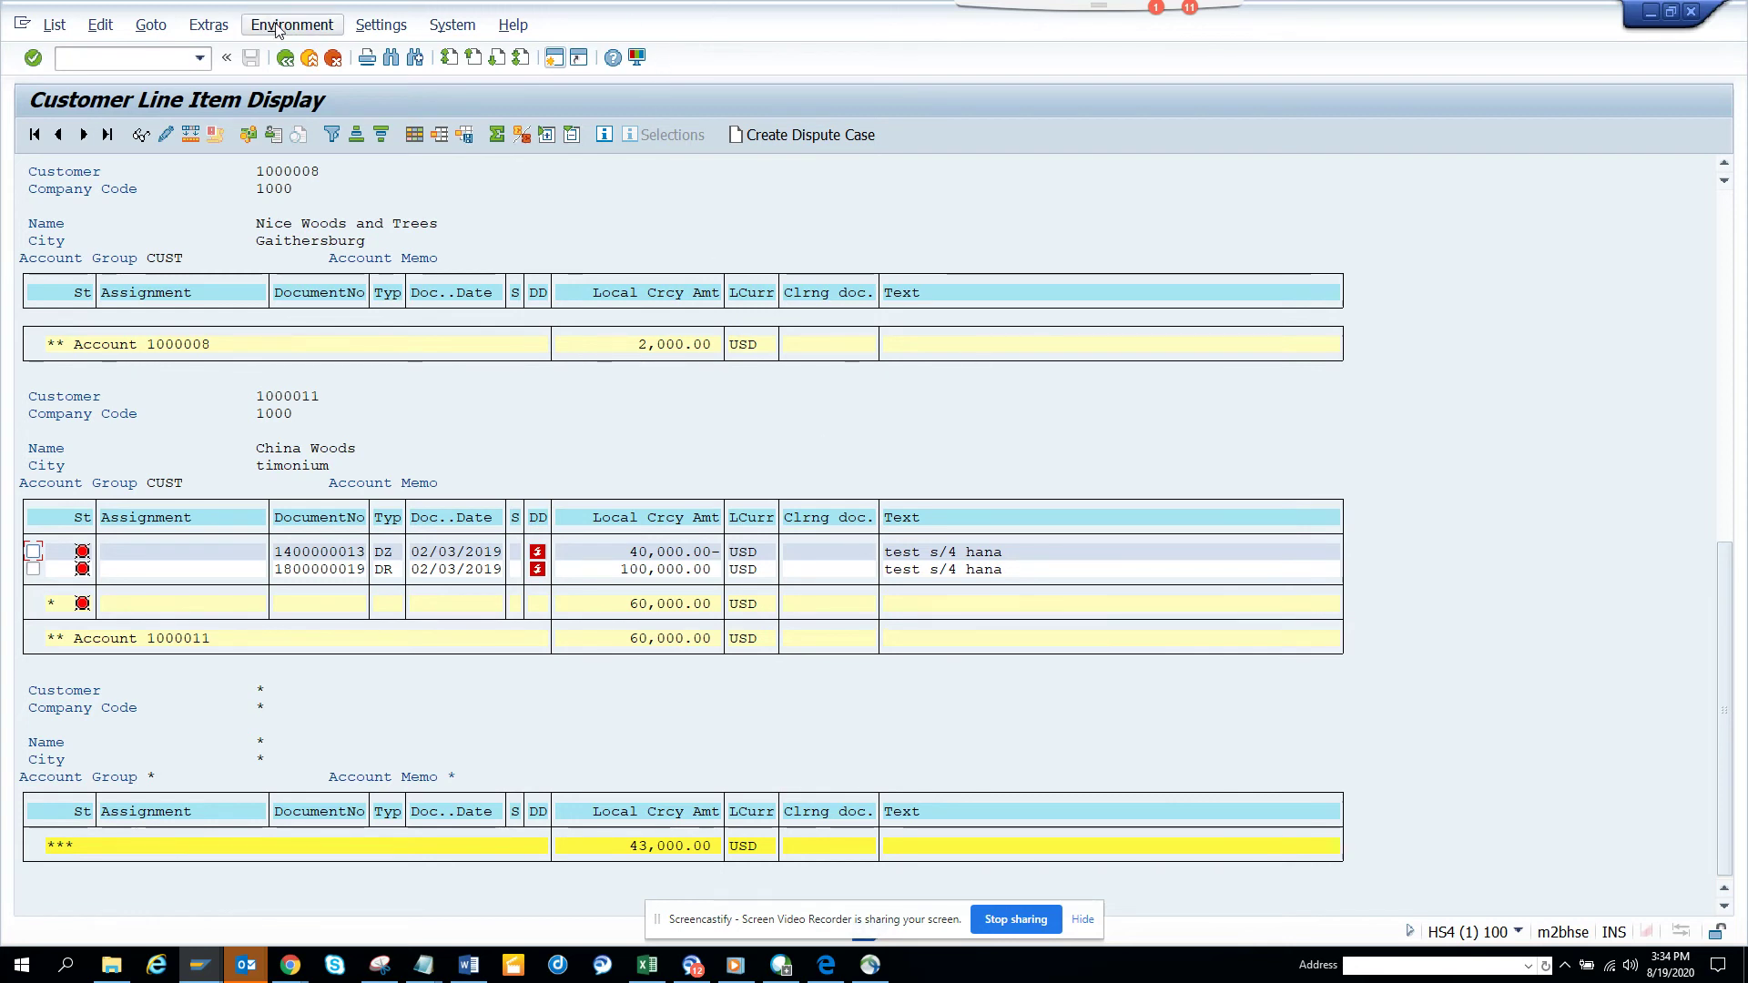
Rerun the report for company code 1710 instead of 1000, listing 35 open items.
click(288, 58)
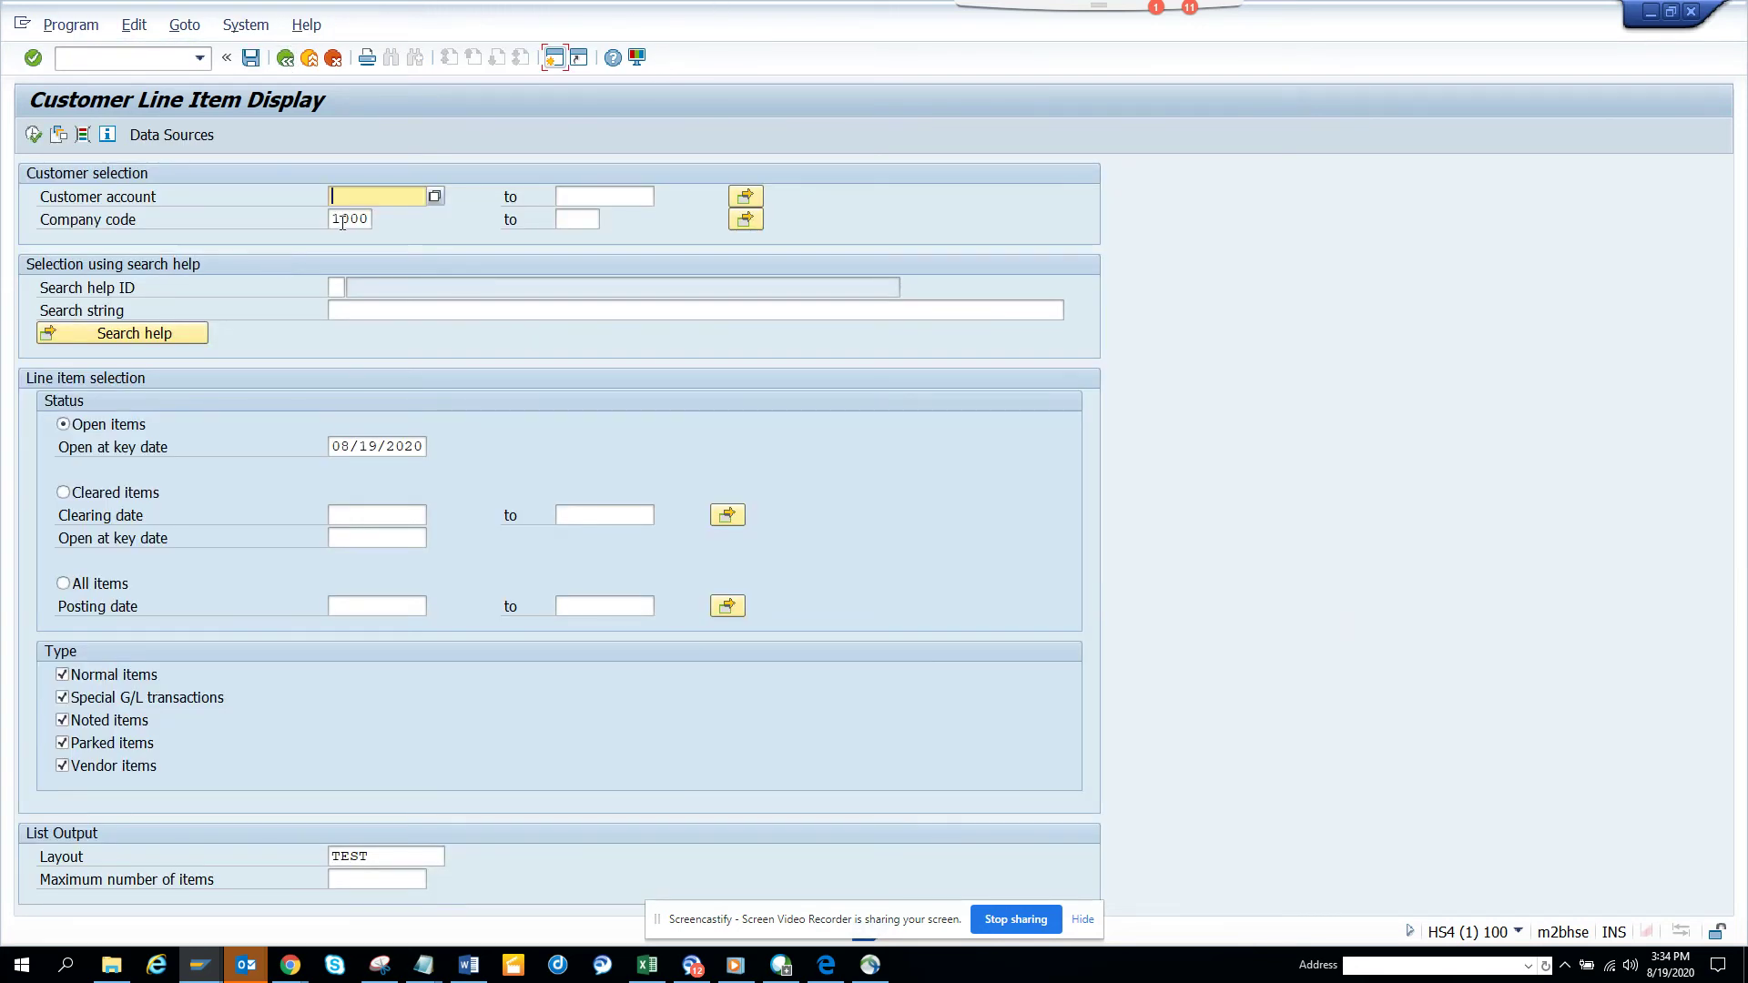
double_click(342, 221)
text(17)
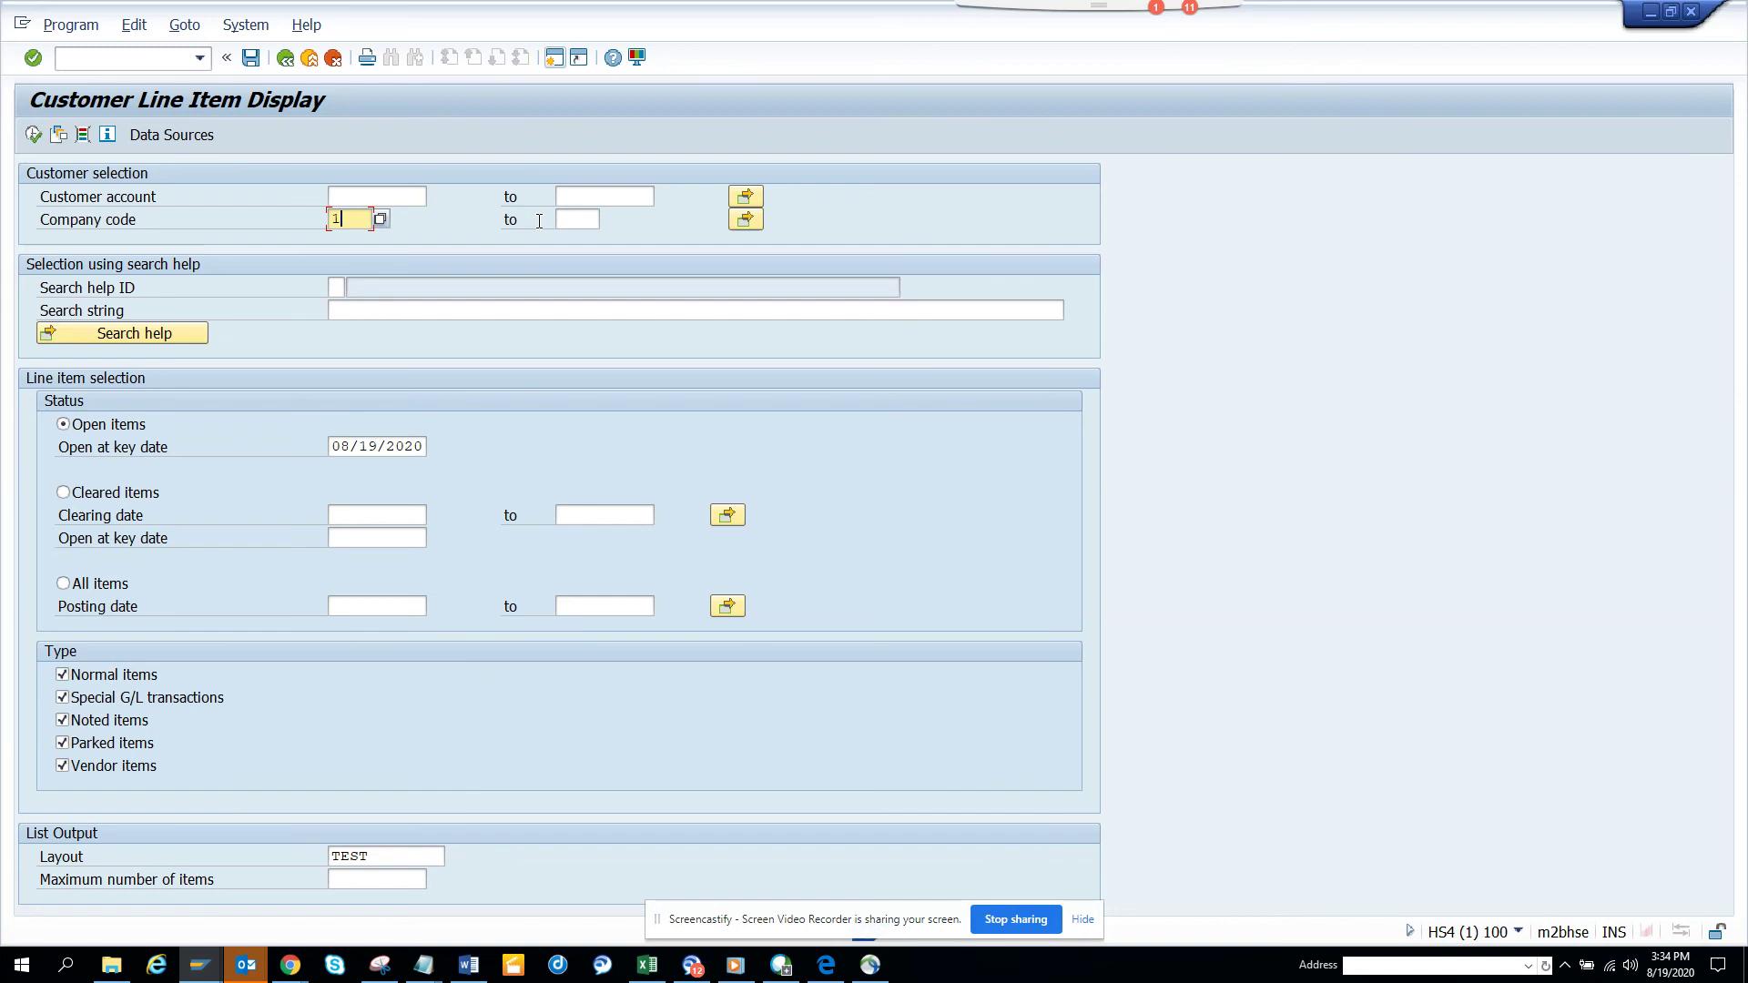
click(34, 134)
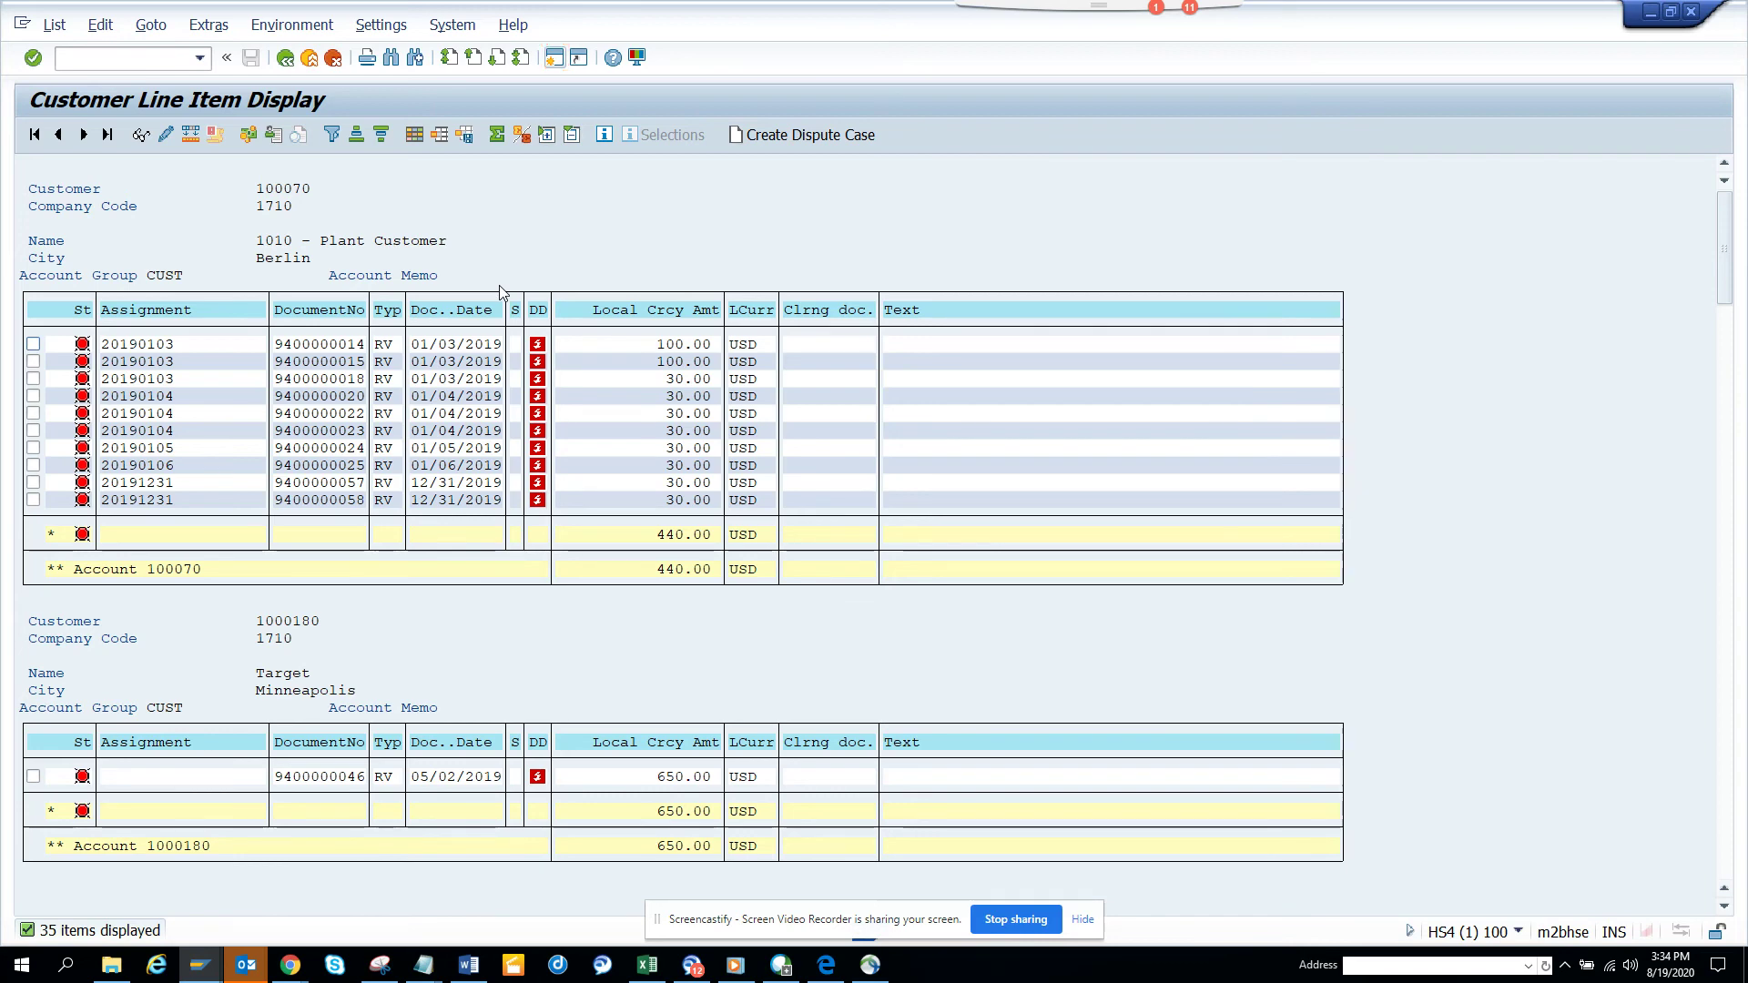
scroll(500, 290, down, 10)
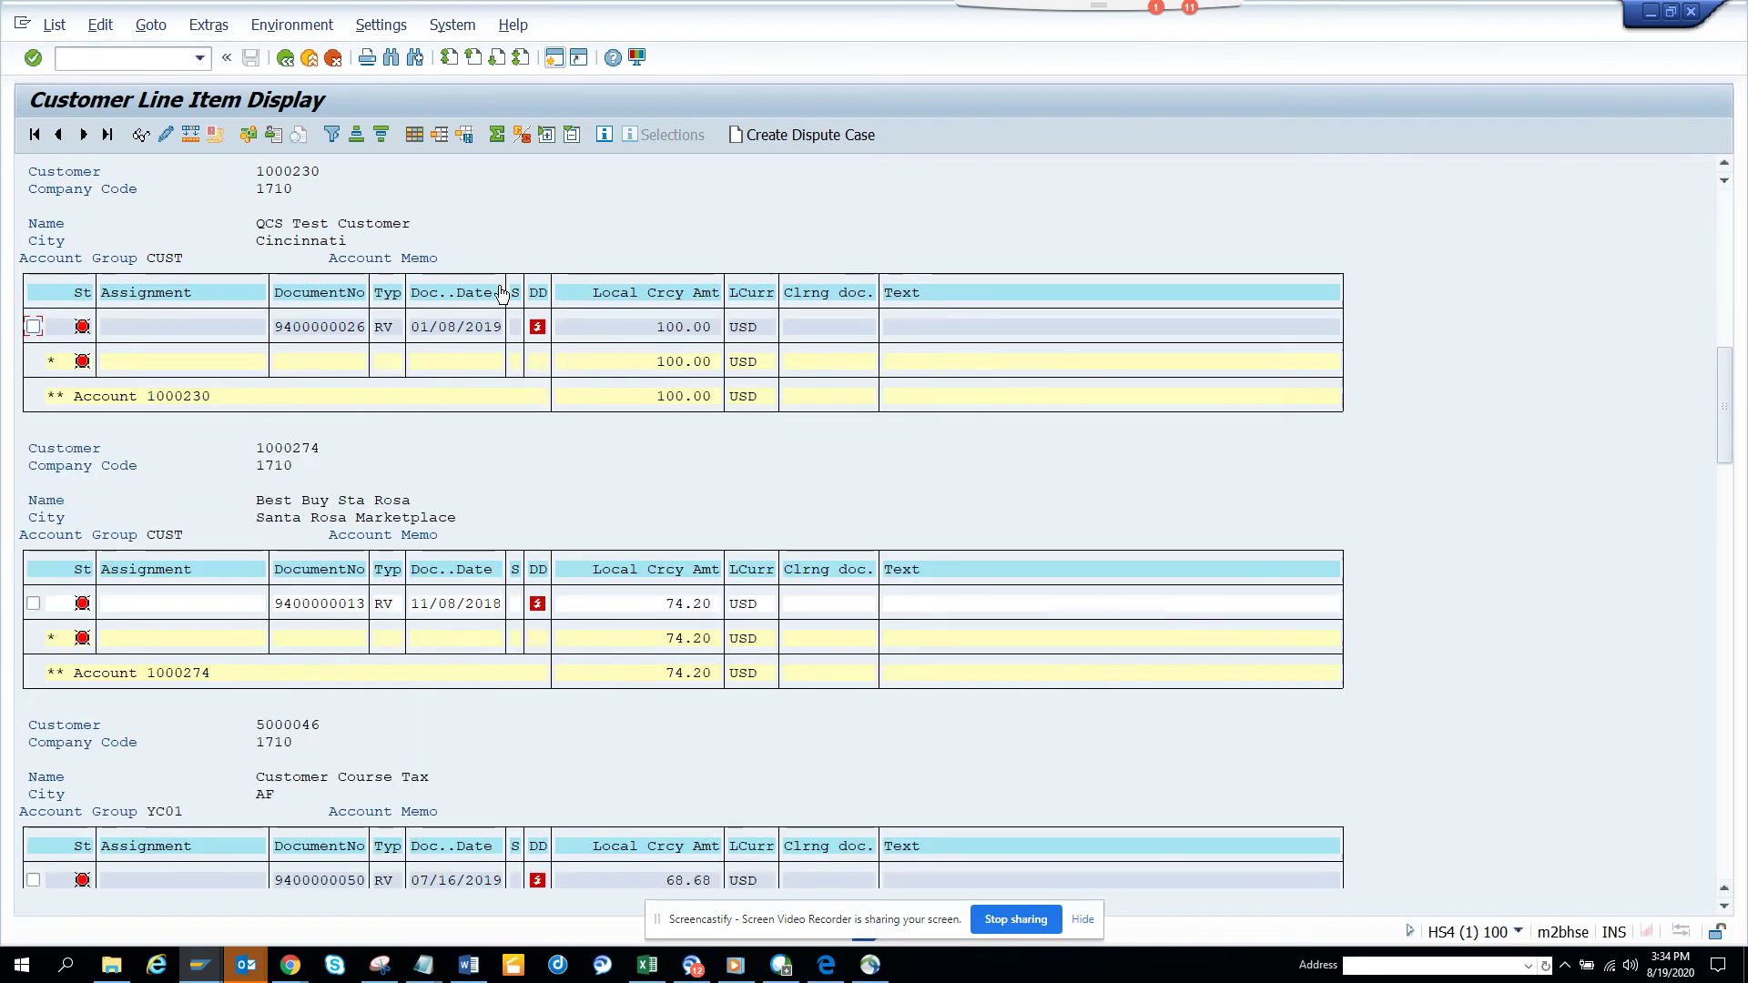
scroll(502, 291, down, 10)
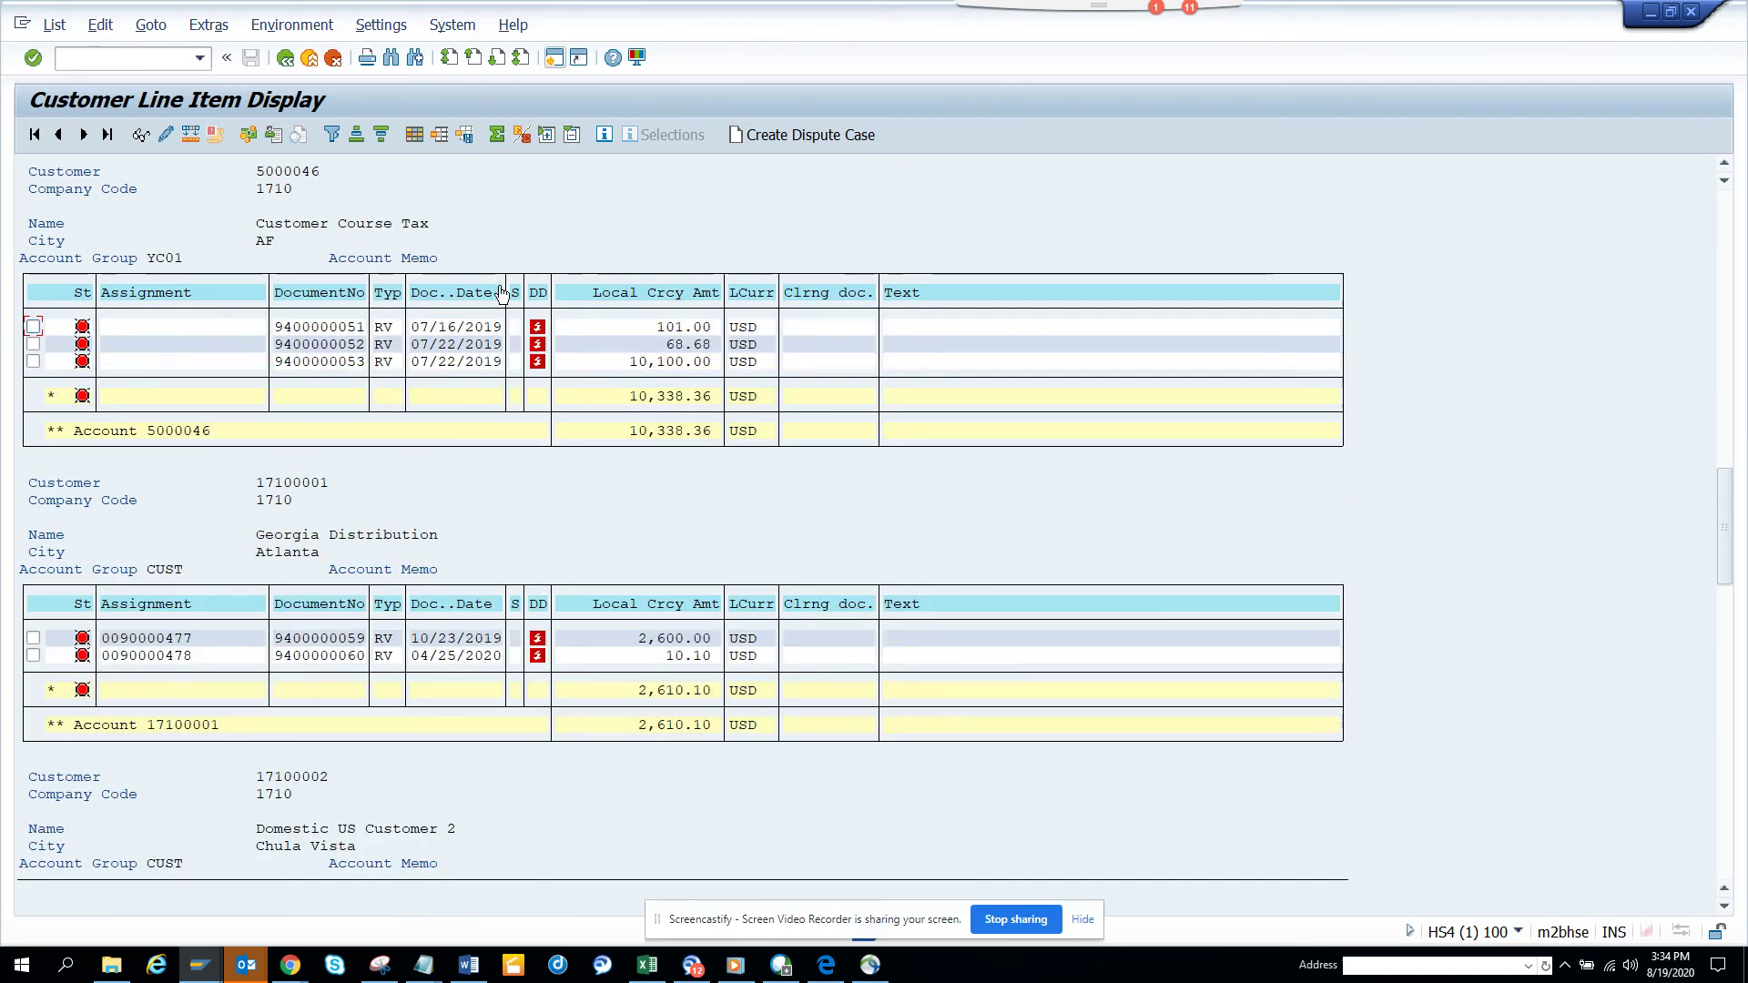
scroll(501, 291, down, 5)
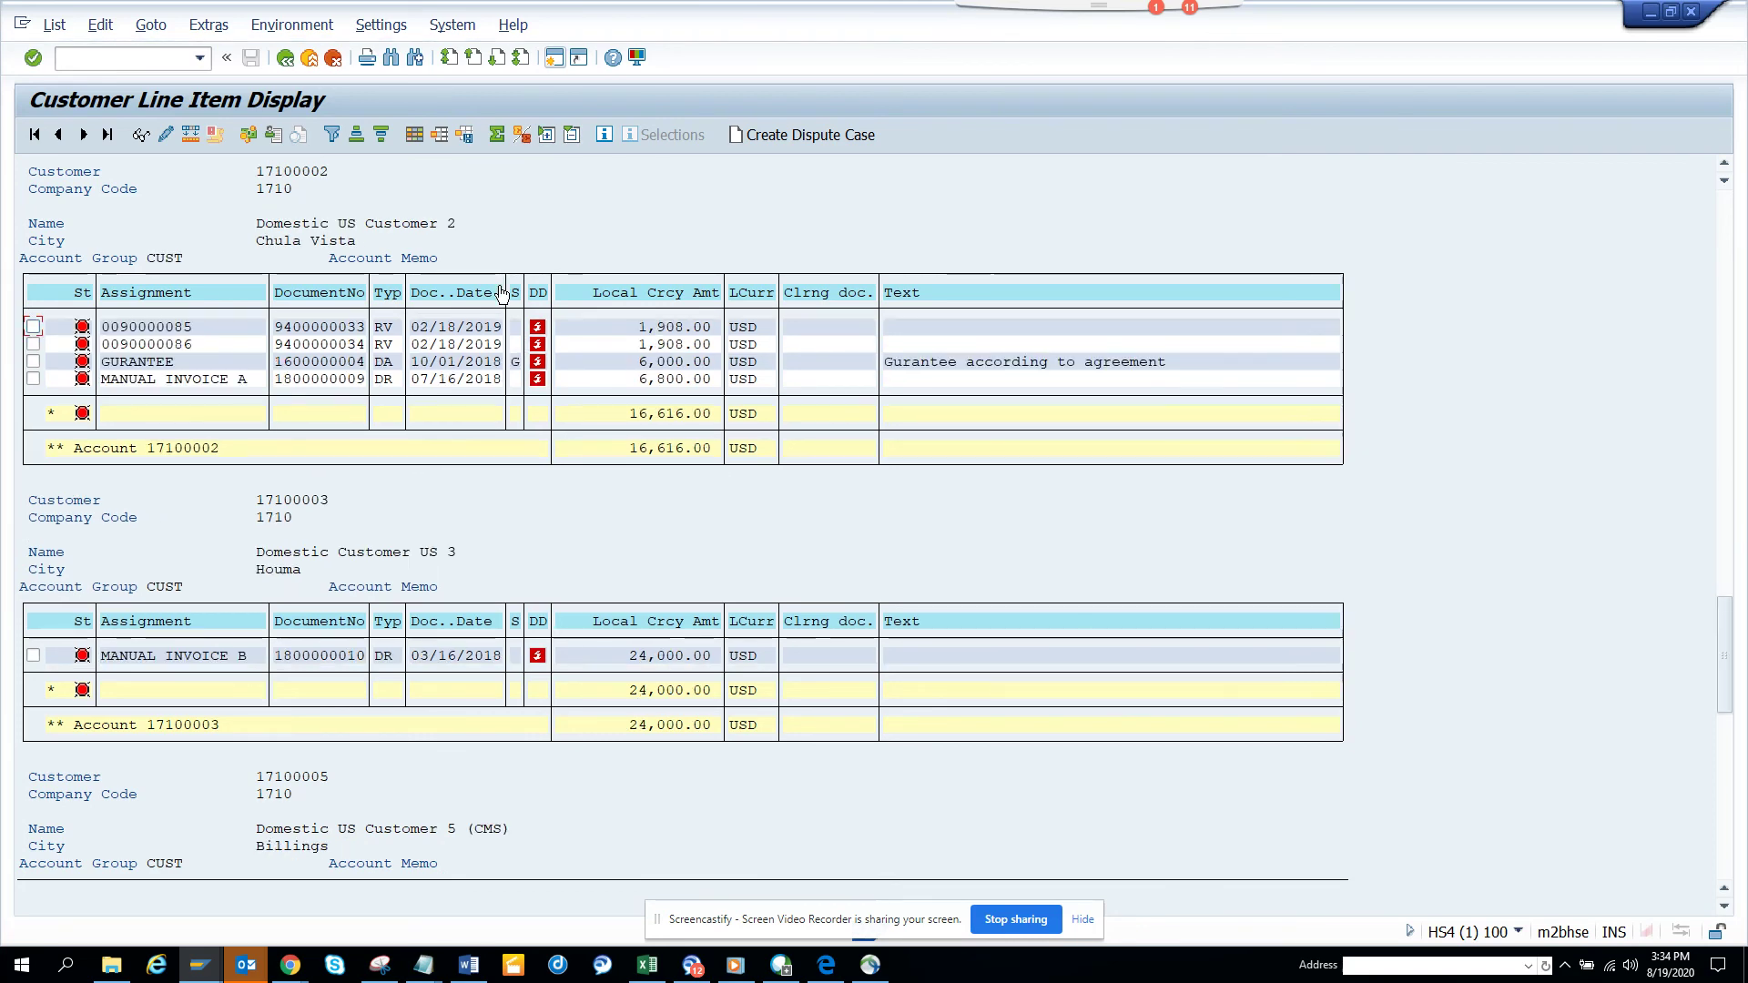
scroll(501, 291, down, 5)
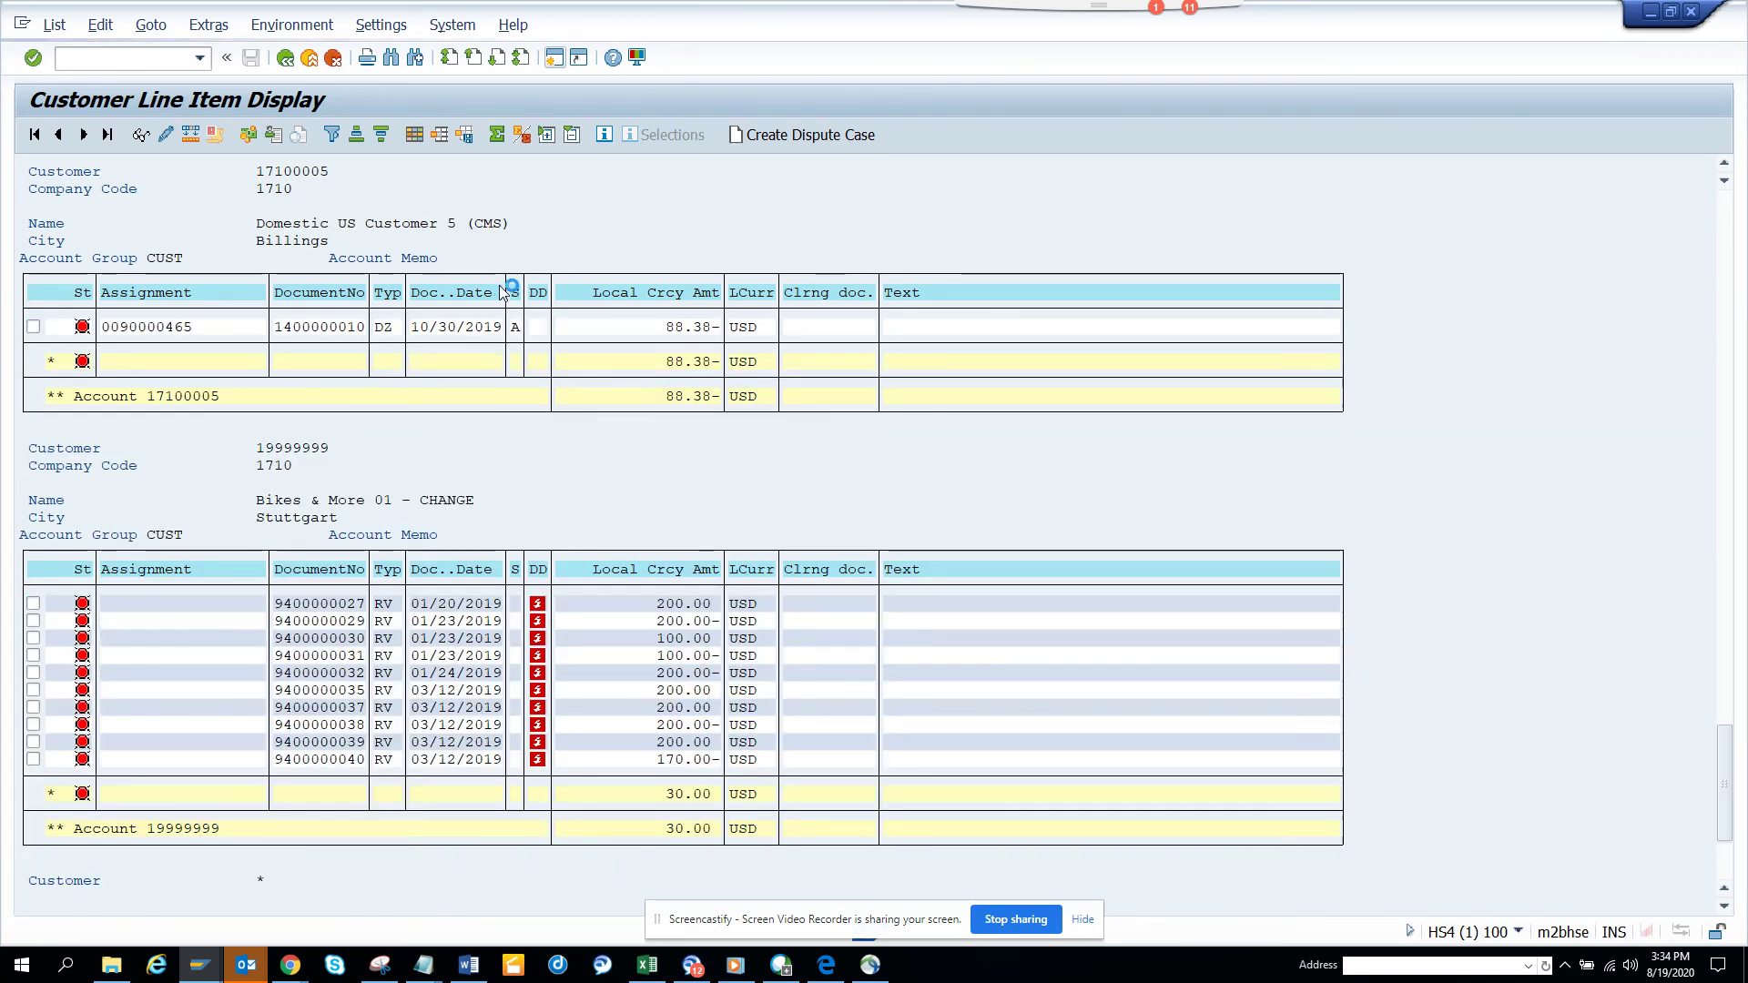
scroll(501, 291, down, 5)
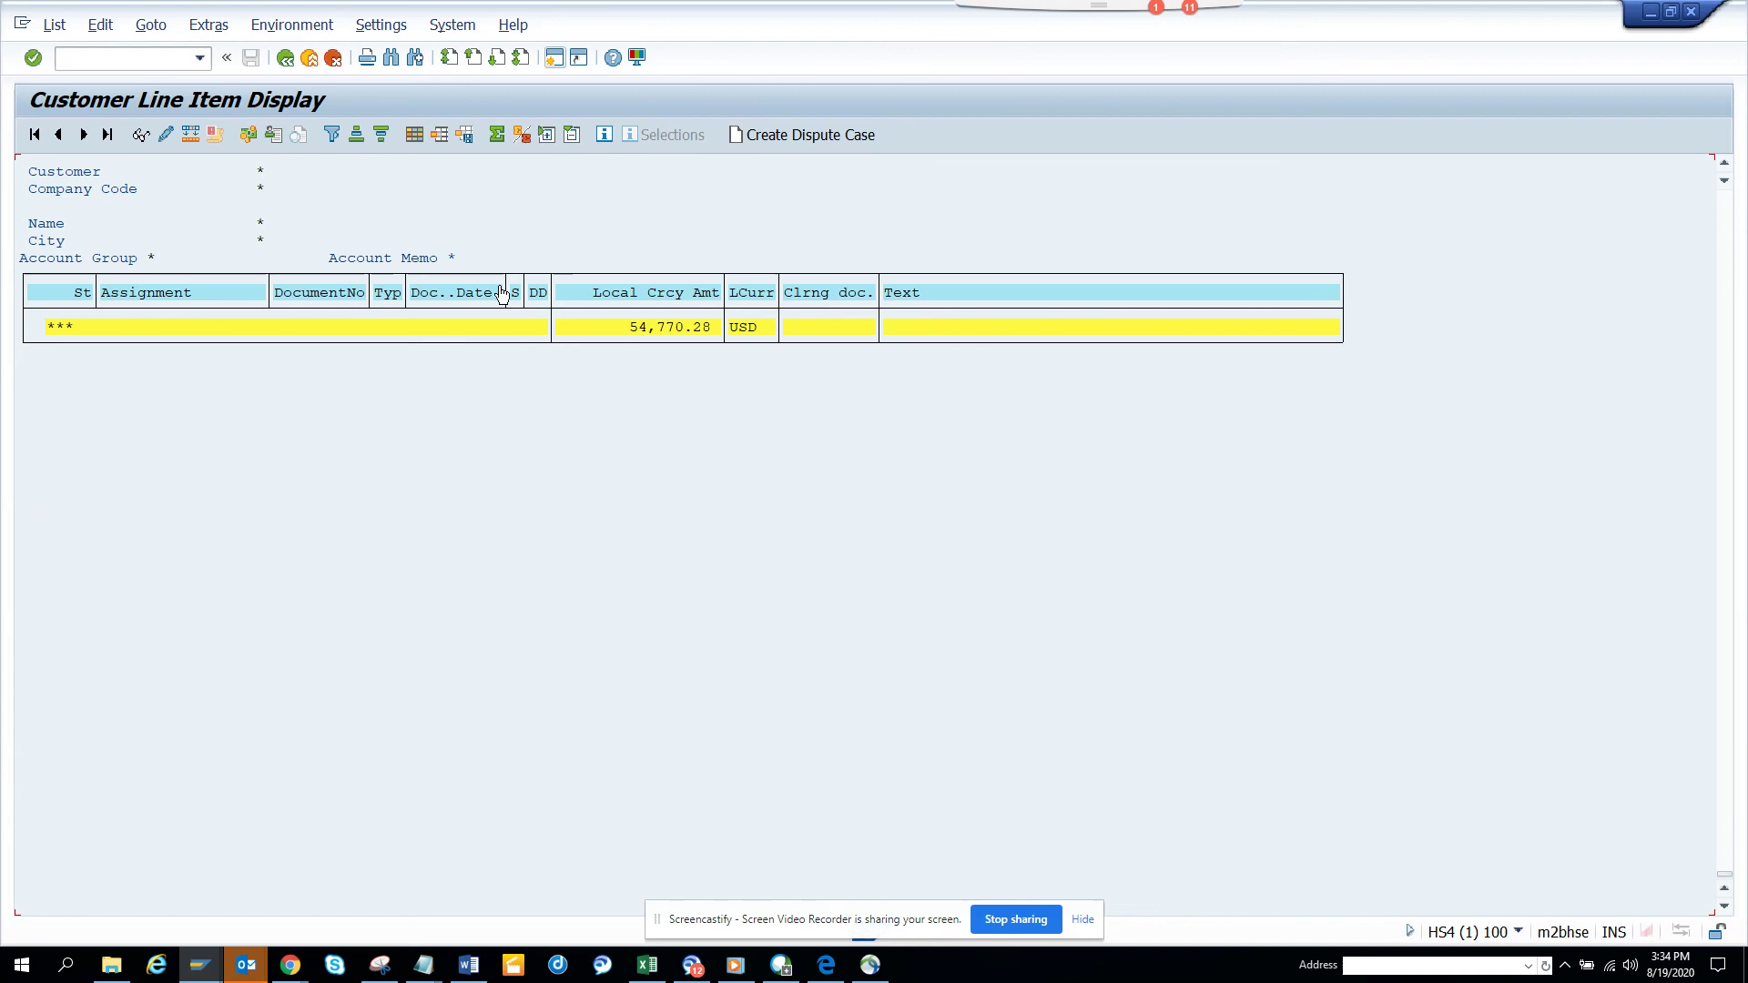
scroll(502, 290, up, 5)
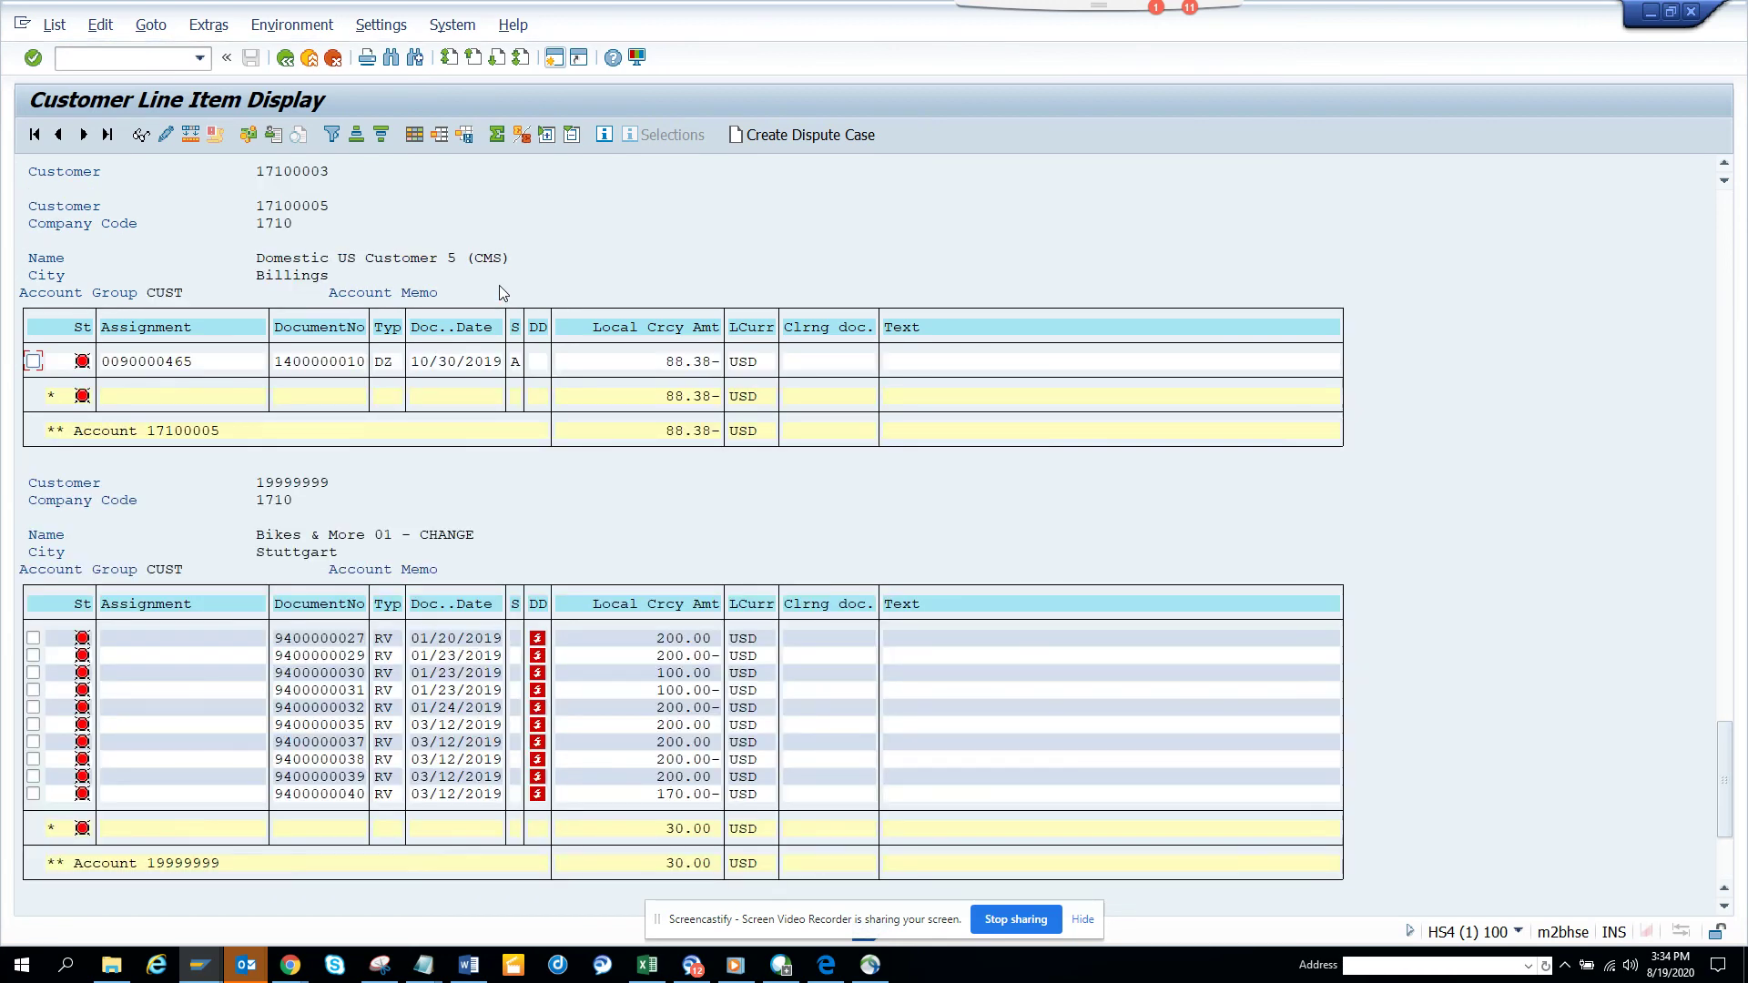
scroll(500, 291, up, 5)
scroll(500, 290, up, 5)
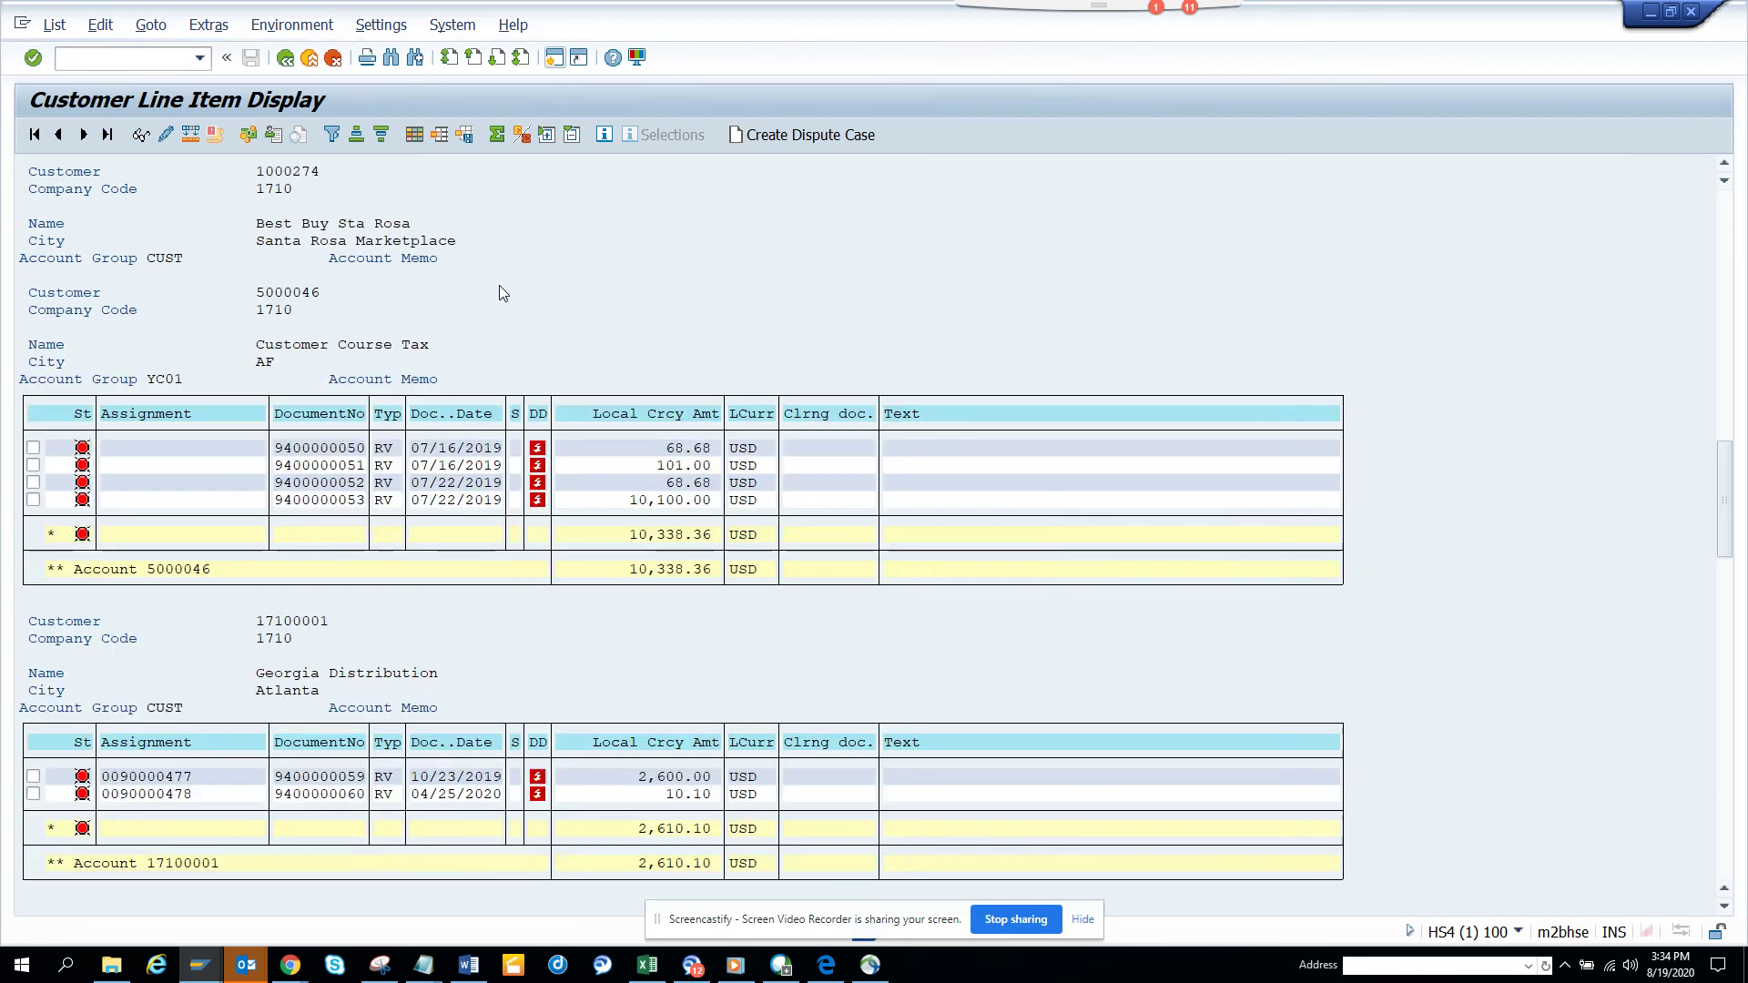
scroll(499, 291, up, 5)
scroll(500, 291, up, 5)
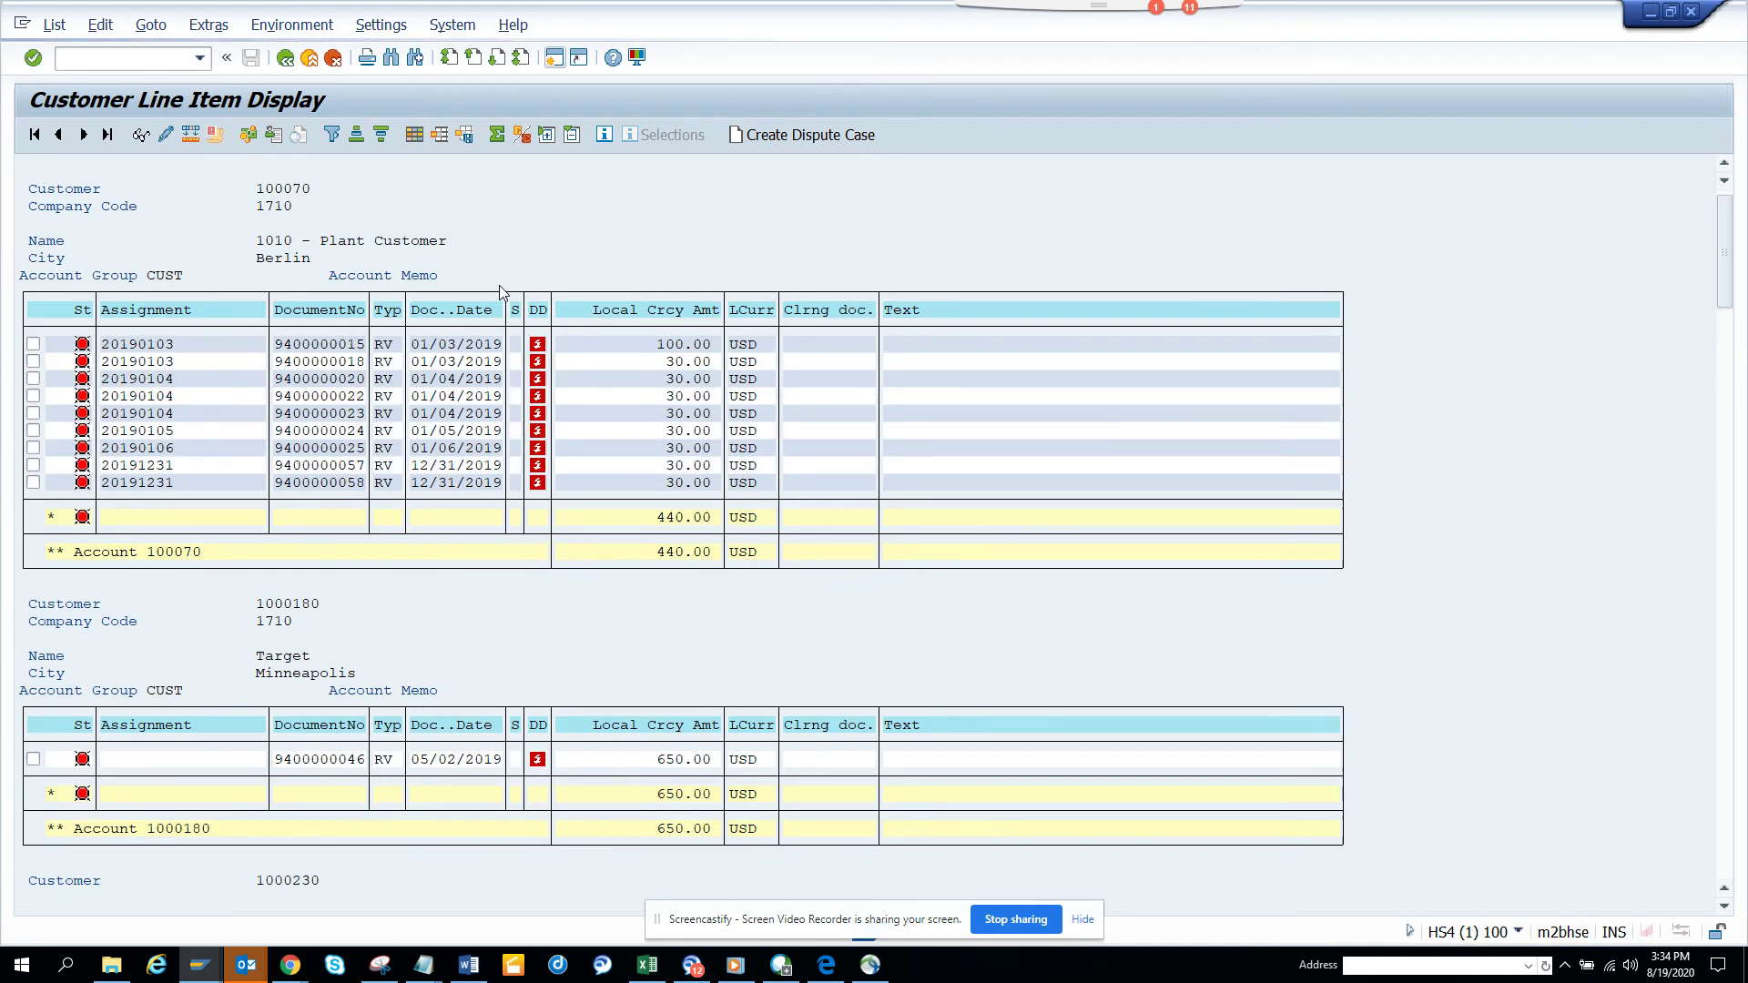